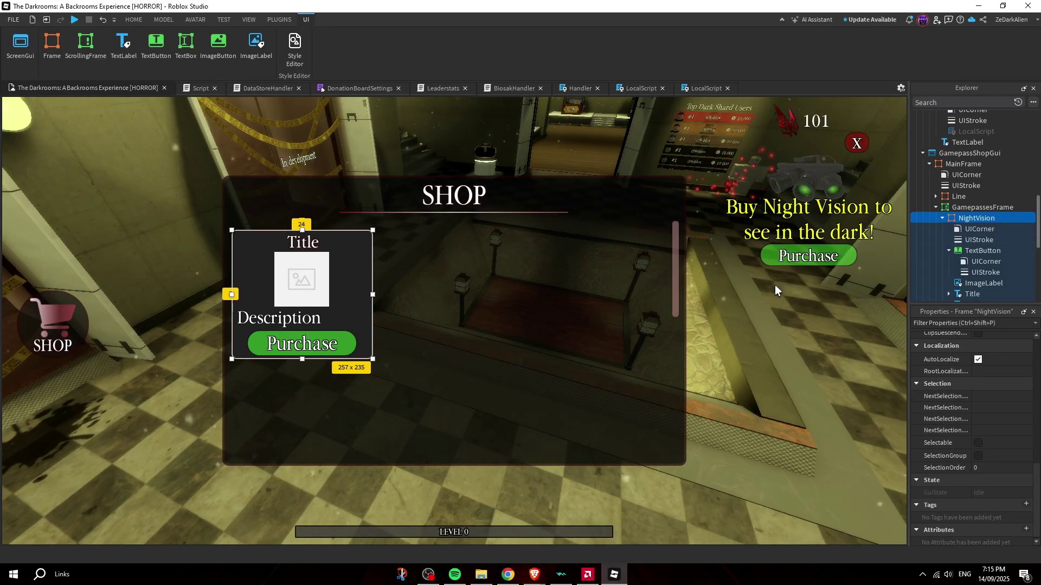
Step: Insert a NumberValue into the NightVision frame inside GamepassesFrame
scroll(976, 179, "down", 2)
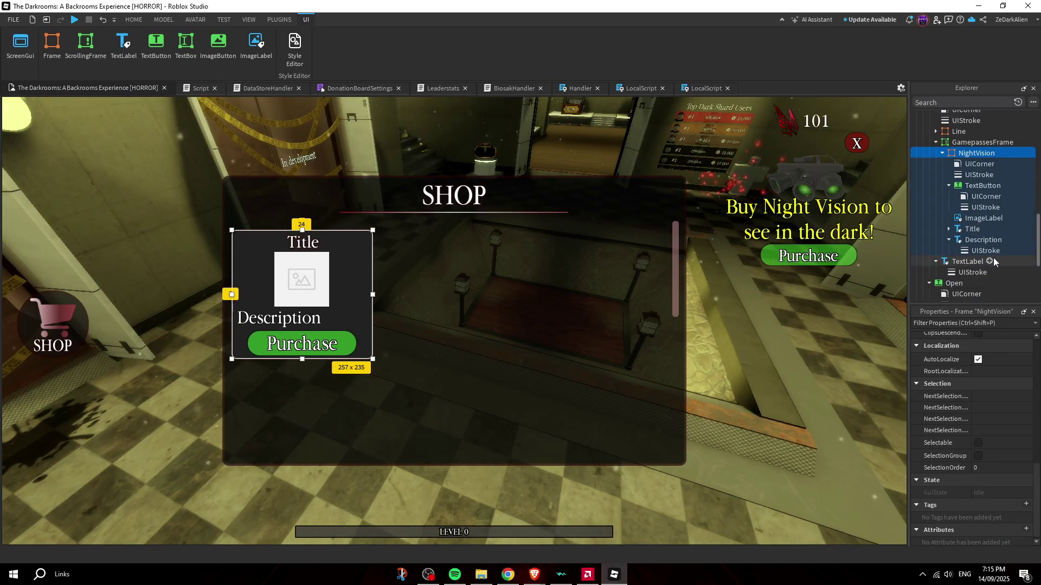
left_click(950, 185)
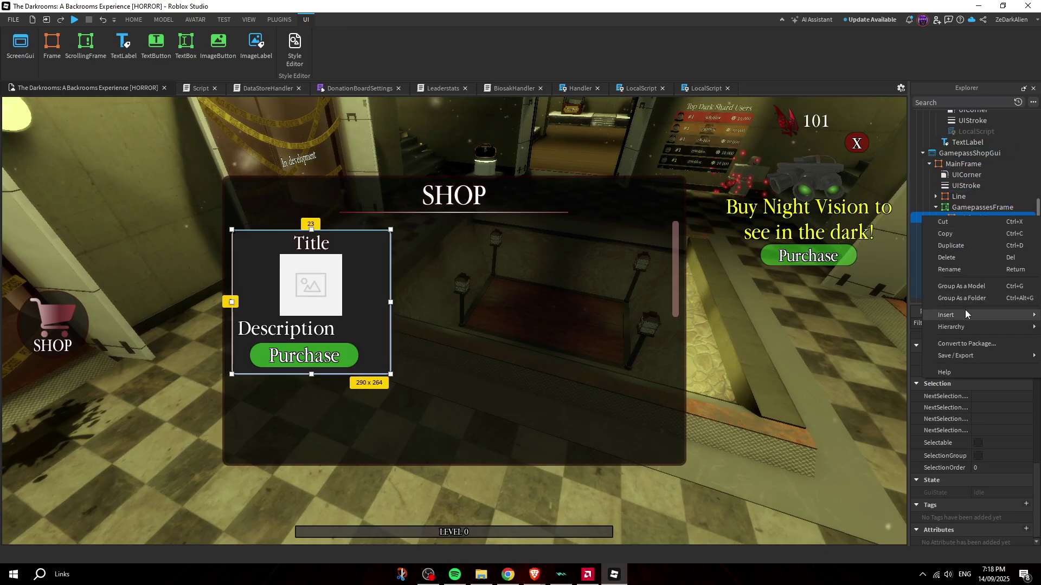
mouse_move(964, 312)
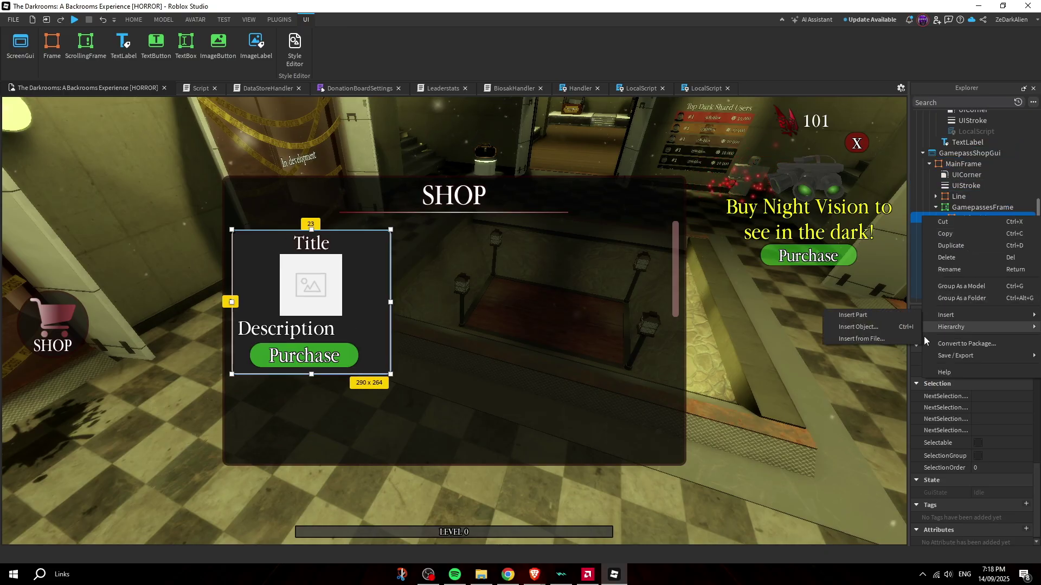
left_click(886, 327)
type("nu")
key("Return")
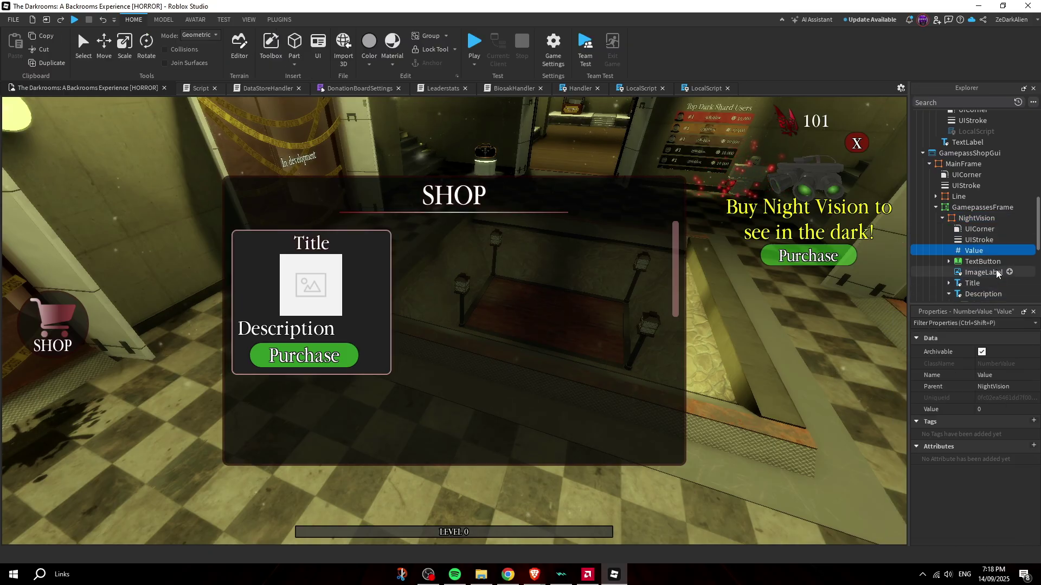
Step: Rename the NightVision frame's NumberValue as GamepassId
key("F2")
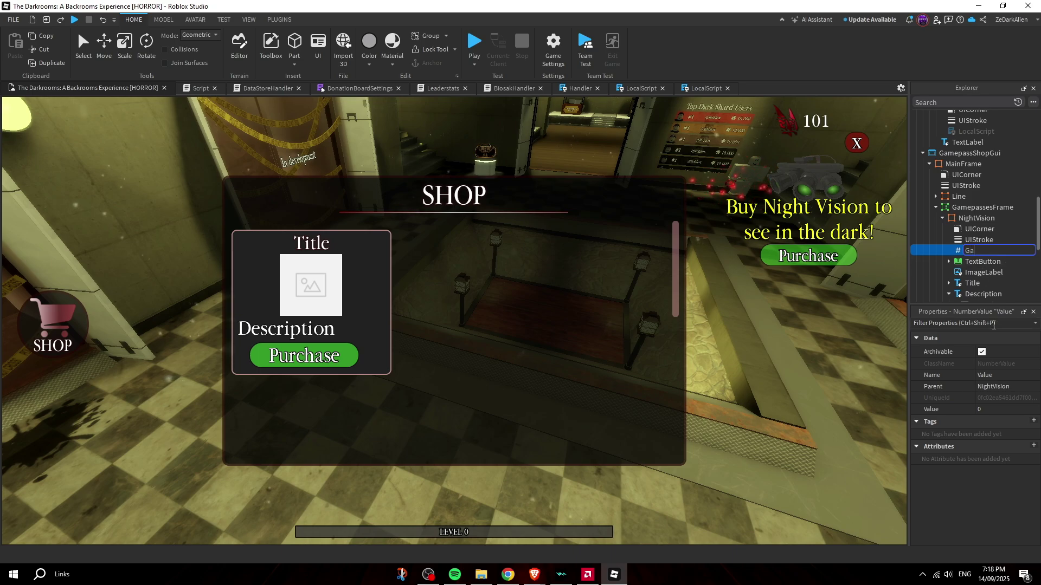
type("GamewpassId")
key("Return")
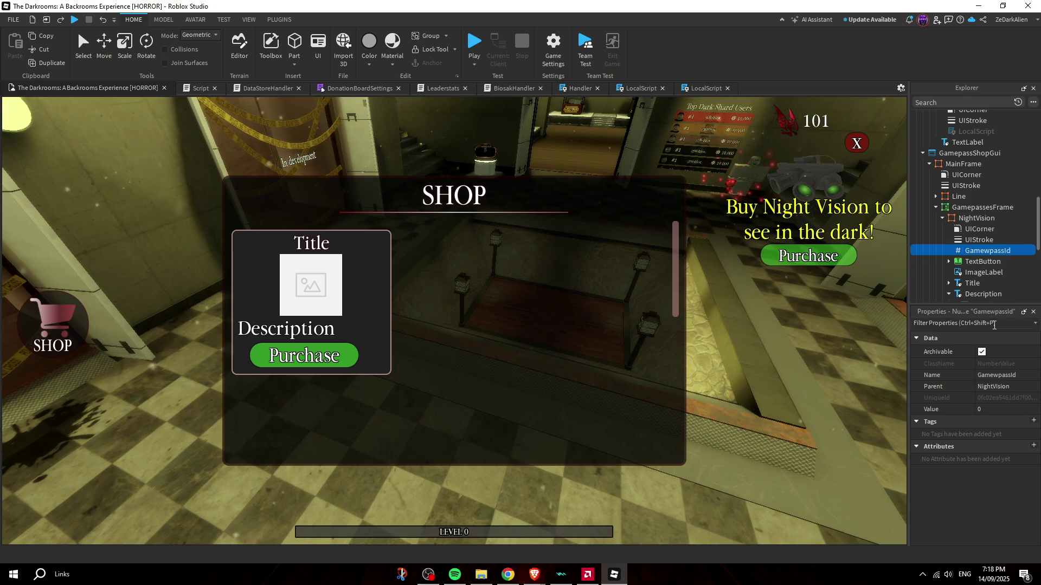
left_click(997, 375)
key("BackSpace")
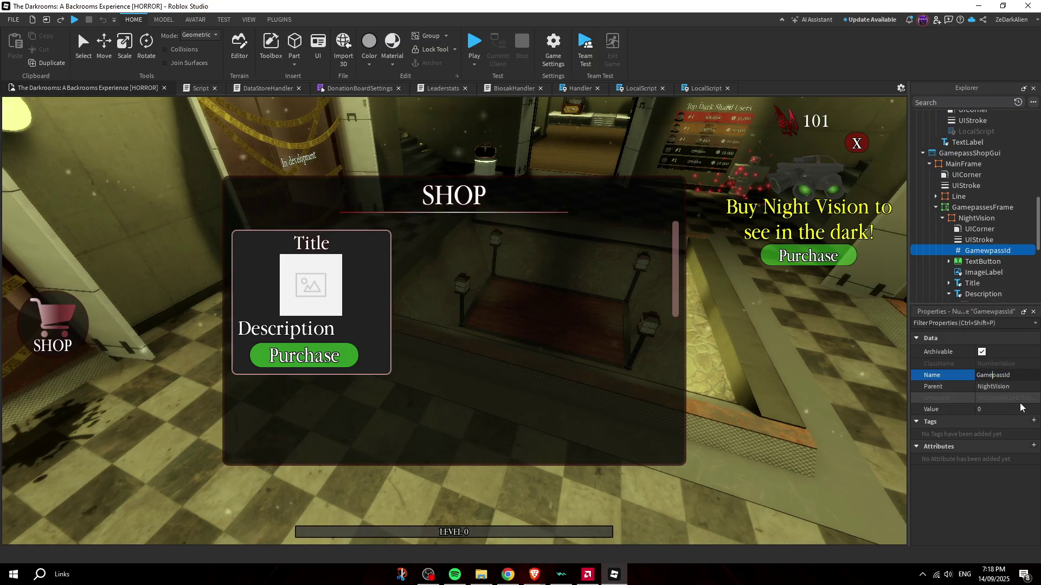
Step: Insert a UIGridLayout into GamepassesFrame to arrange the gamepass cards
right_click(982, 209)
mouse_move(941, 312)
left_click(853, 327)
type("ui")
key("BackSpace")
key("BackSpace")
type("layout")
left_click(739, 398)
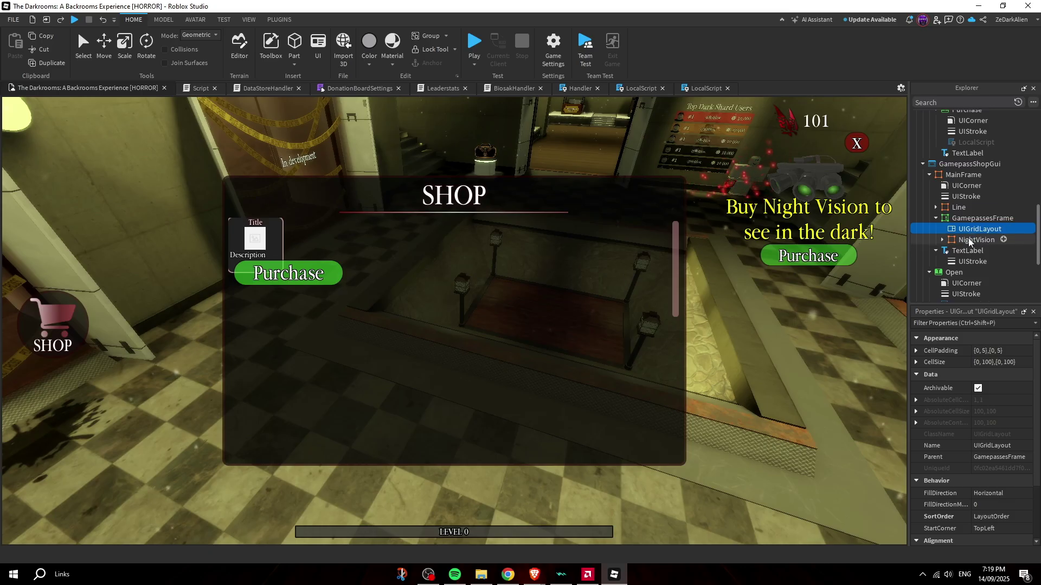
Step: Set the UIGridLayout's CellSize to {0.35, 0},{0.25, 0}
double_click(989, 363)
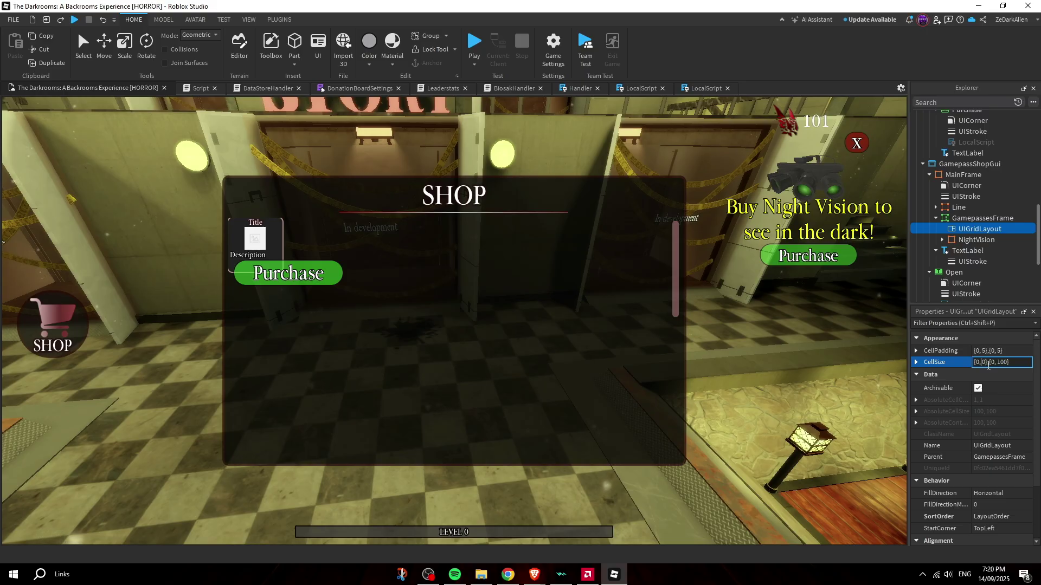
key("Return")
double_click(977, 362)
type(".35")
double_click(1006, 362)
type("0")
left_click(999, 362)
type(".25")
key("Return")
Step: Set the UIGridLayout's vertical CellPadding scale to 0.025 and adjust the horizontal padding scale
type("25")
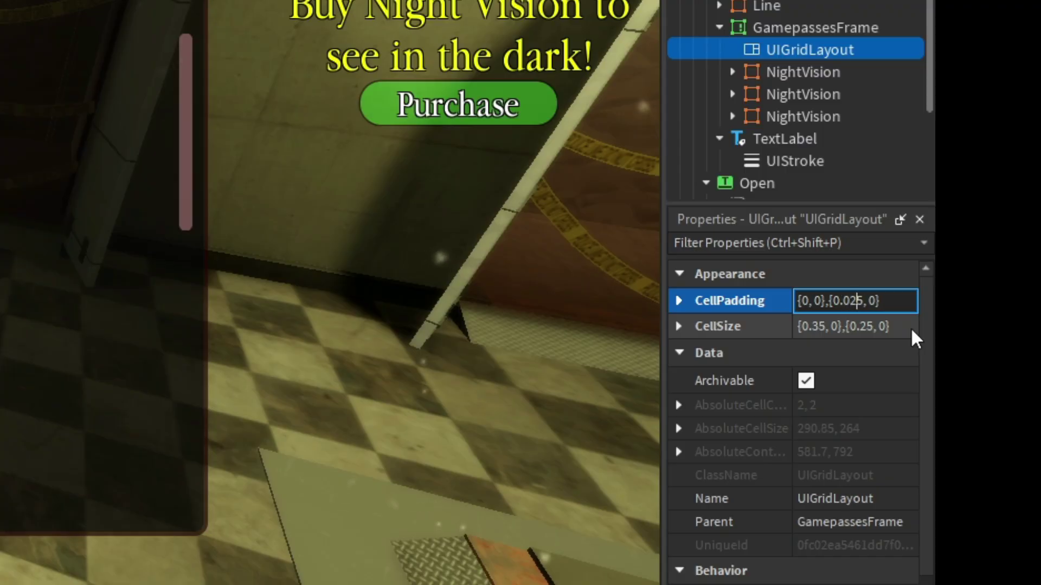
key("Return")
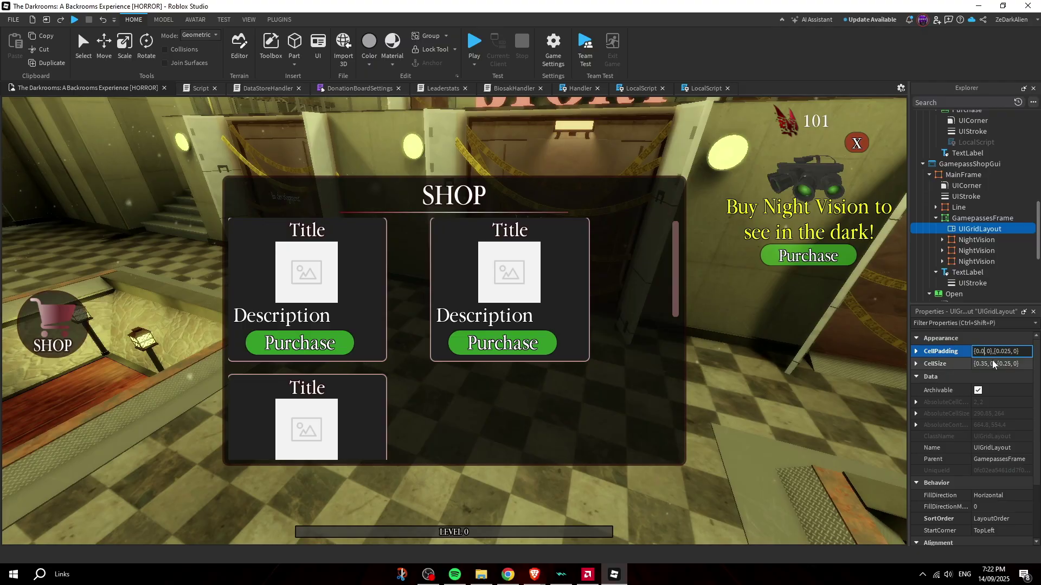
key("Return")
scroll(504, 384, "down", 3)
scroll(421, 376, "up", 3)
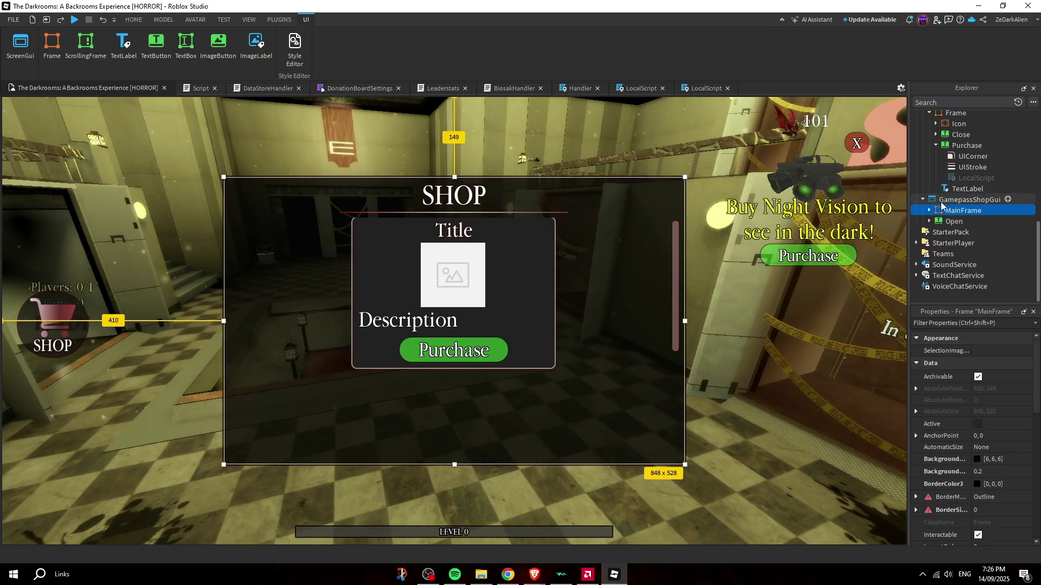
Step: Insert a LocalScript directly into GamepassShopGui
left_click(946, 199)
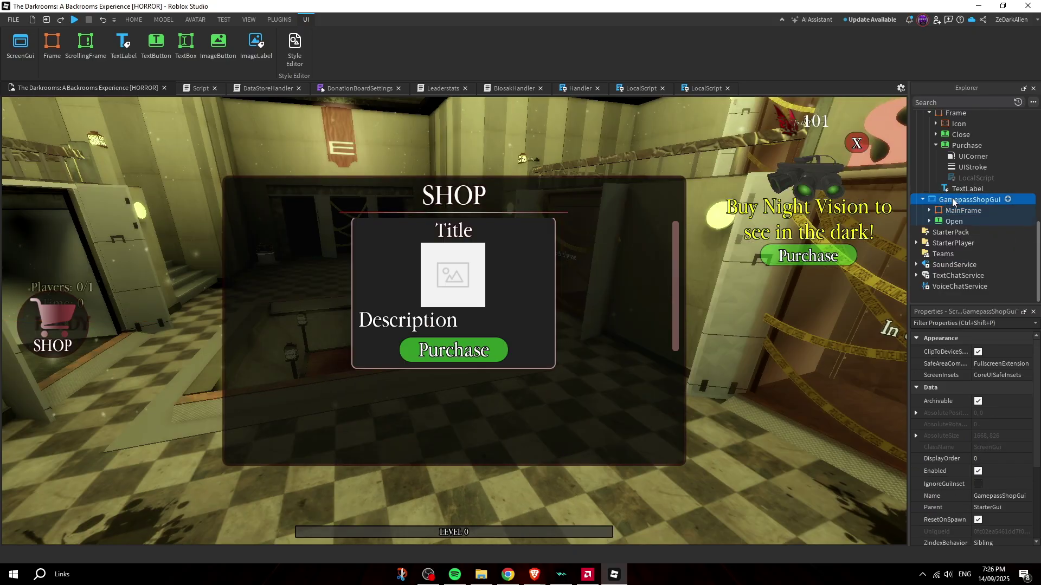
right_click(925, 199)
mouse_move(960, 299)
left_click(883, 311)
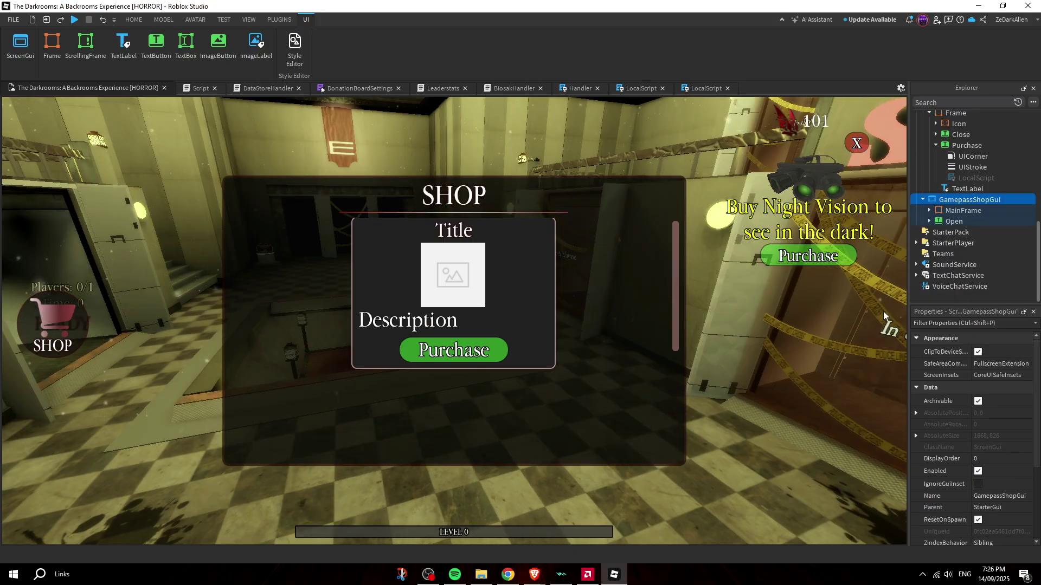
type("local")
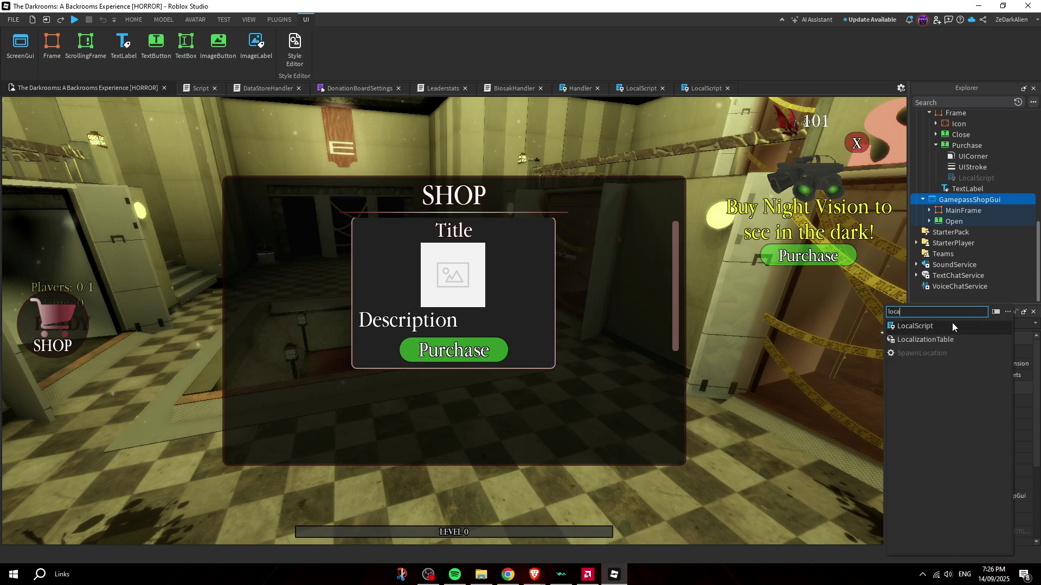
key("Return")
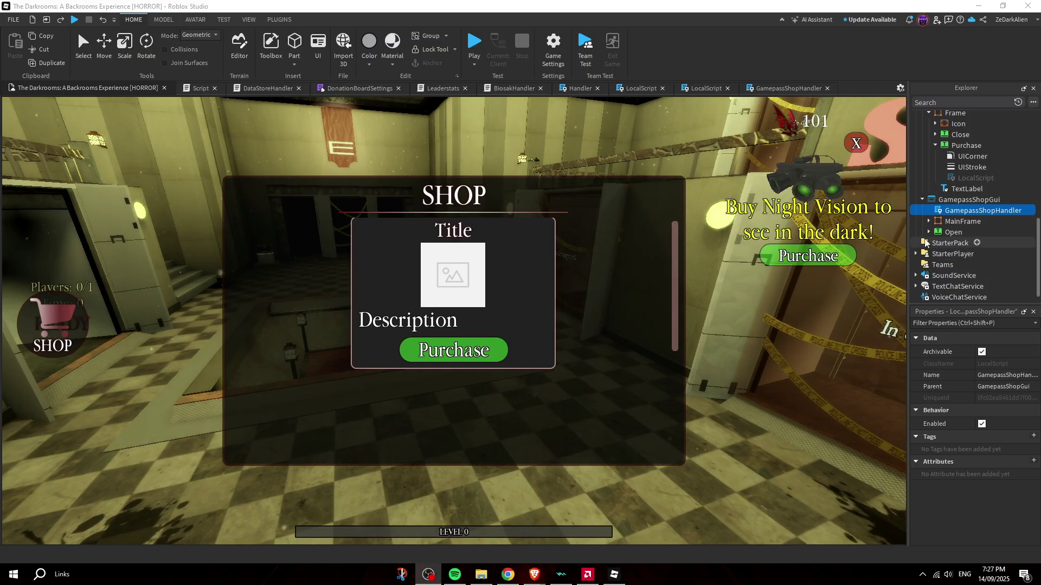
Step: Copy the Close button from the night vision prompt's frame into the shop's MainFrame
left_click(963, 221)
left_click(960, 134)
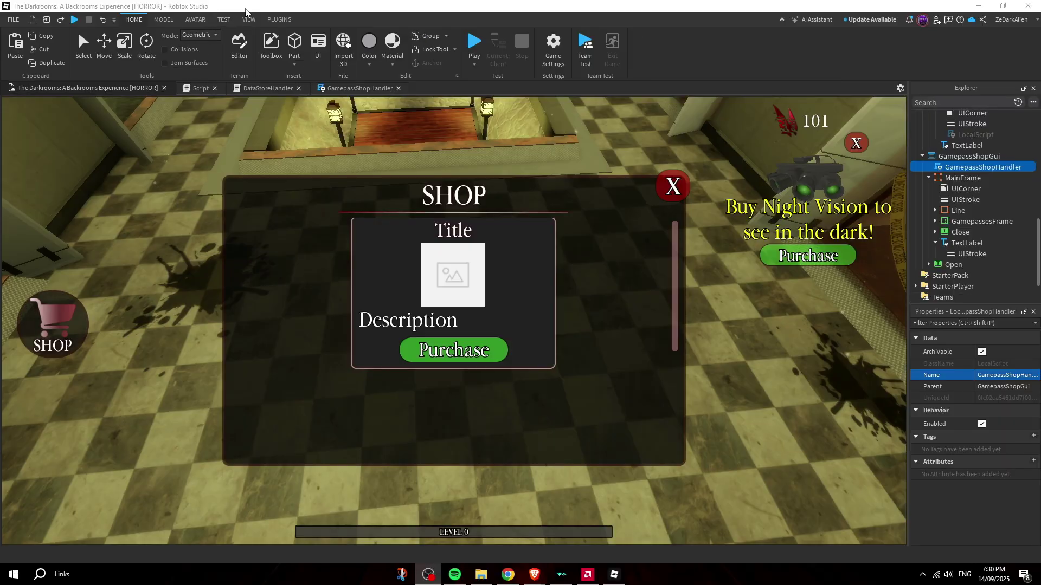
left_click(248, 19)
left_click(108, 49)
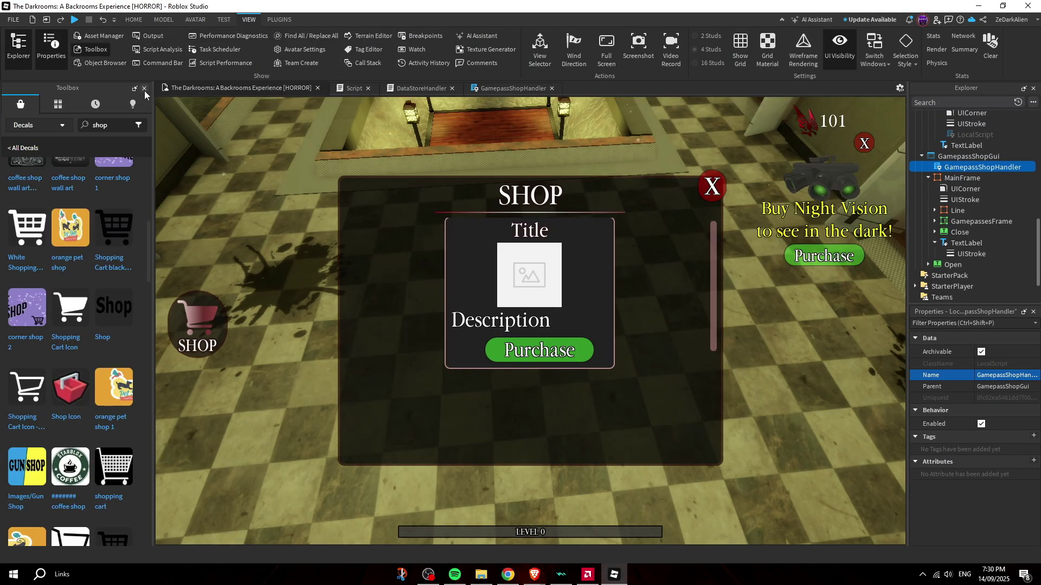
left_click(107, 49)
scroll(980, 221, "up", 2)
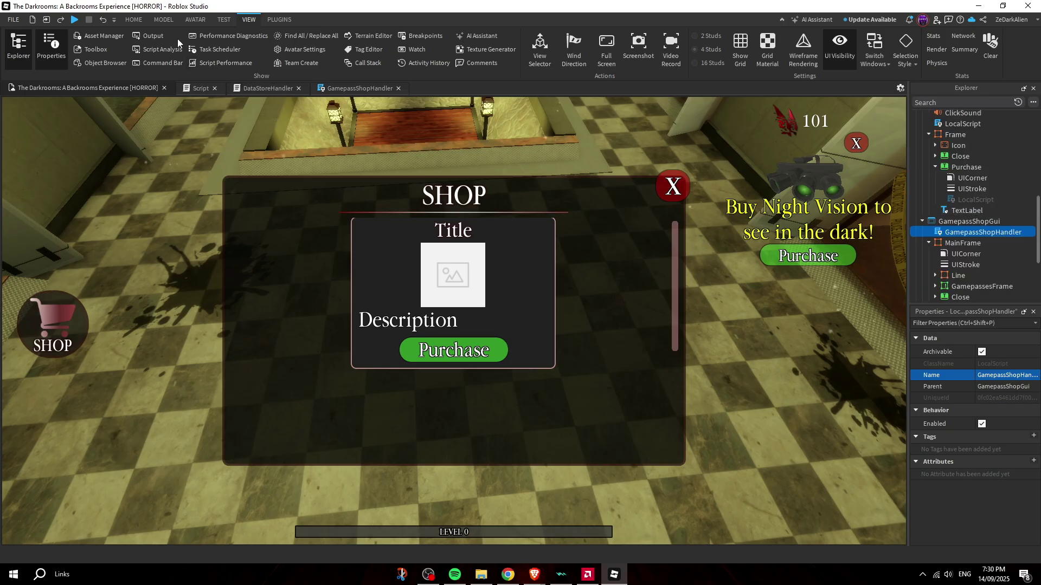
Step: Search the Toolbox audio for "click" and preview the UI Click and Click sounds
left_click(102, 50)
left_click(37, 125)
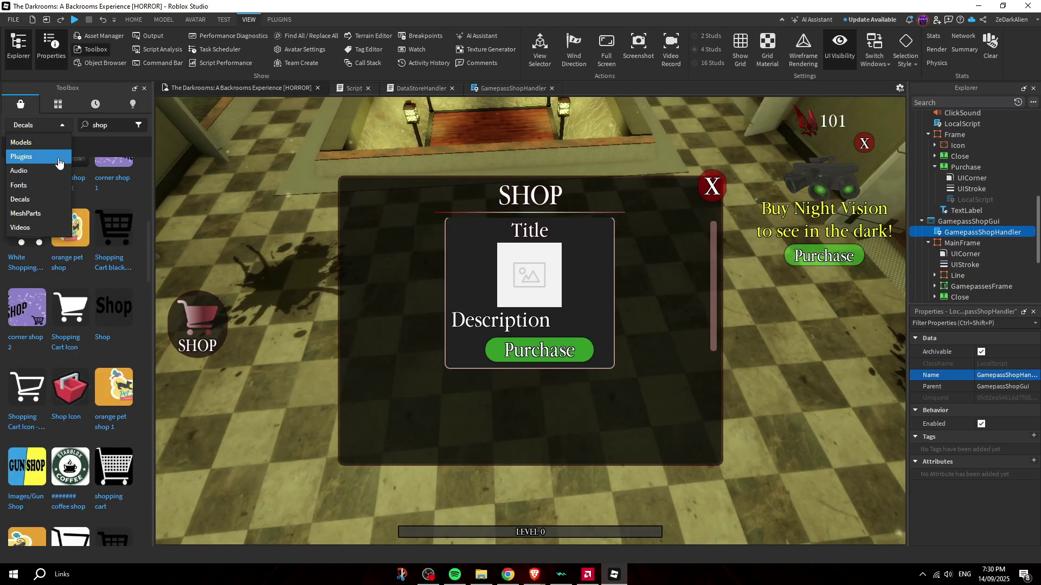
left_click(26, 172)
left_click(121, 126)
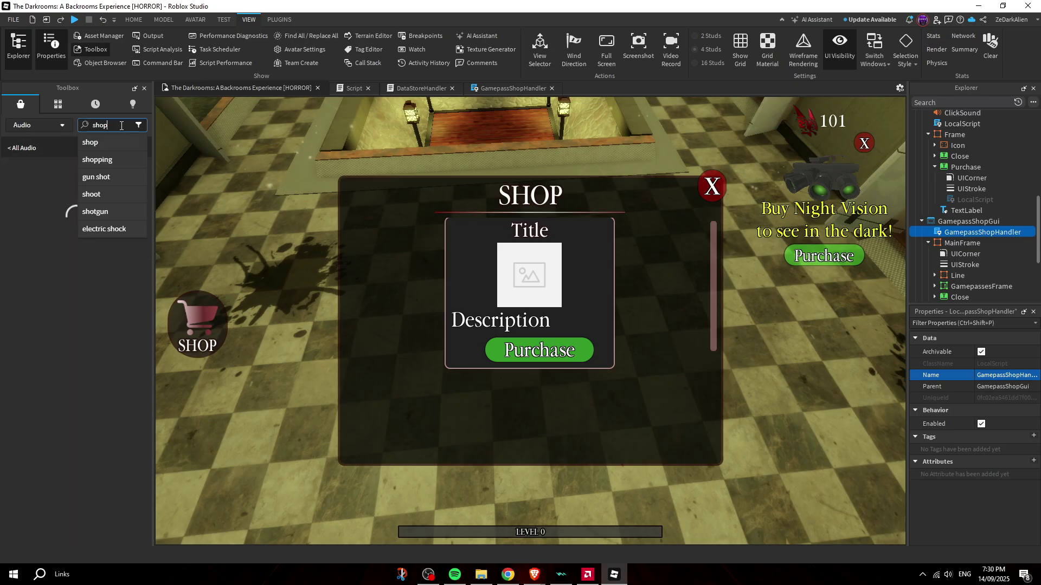
type("click")
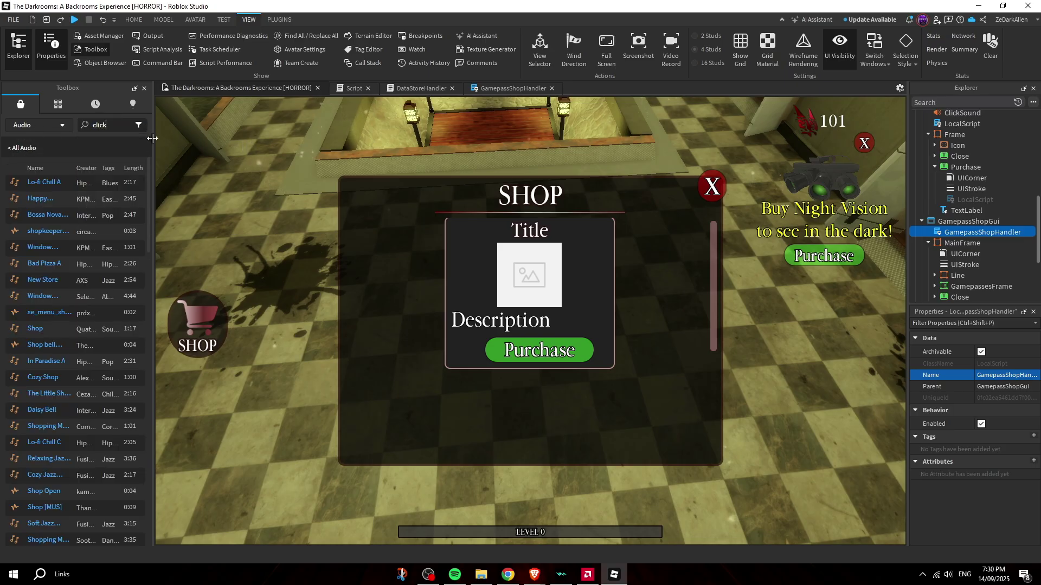
key("Return")
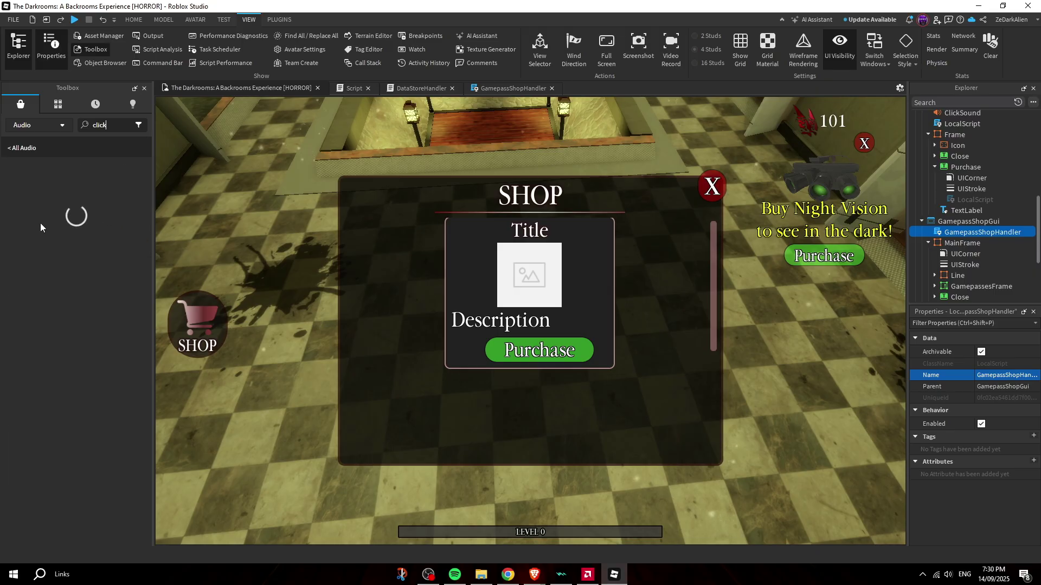
left_click(15, 199)
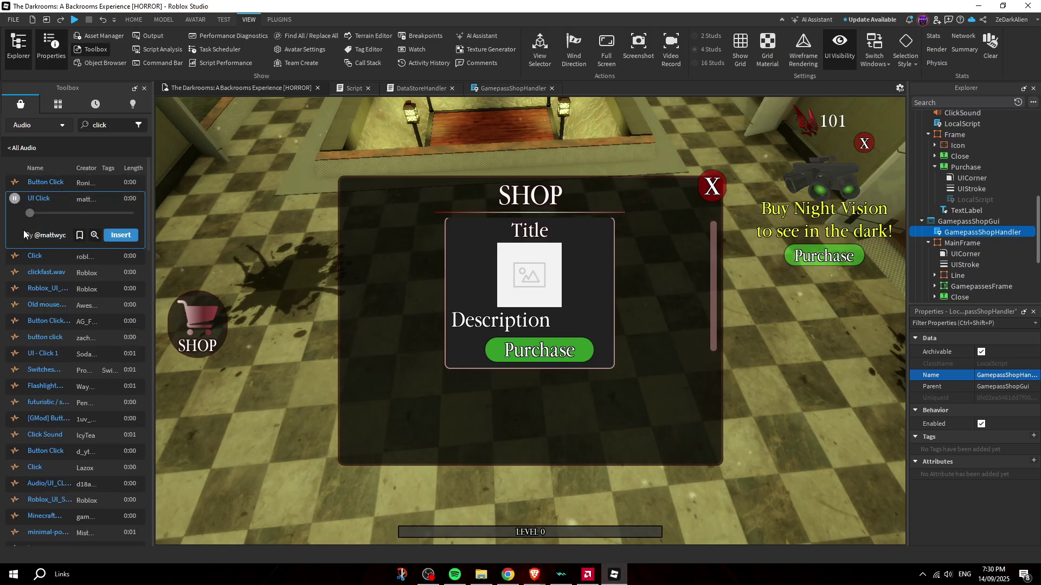
left_click(15, 256)
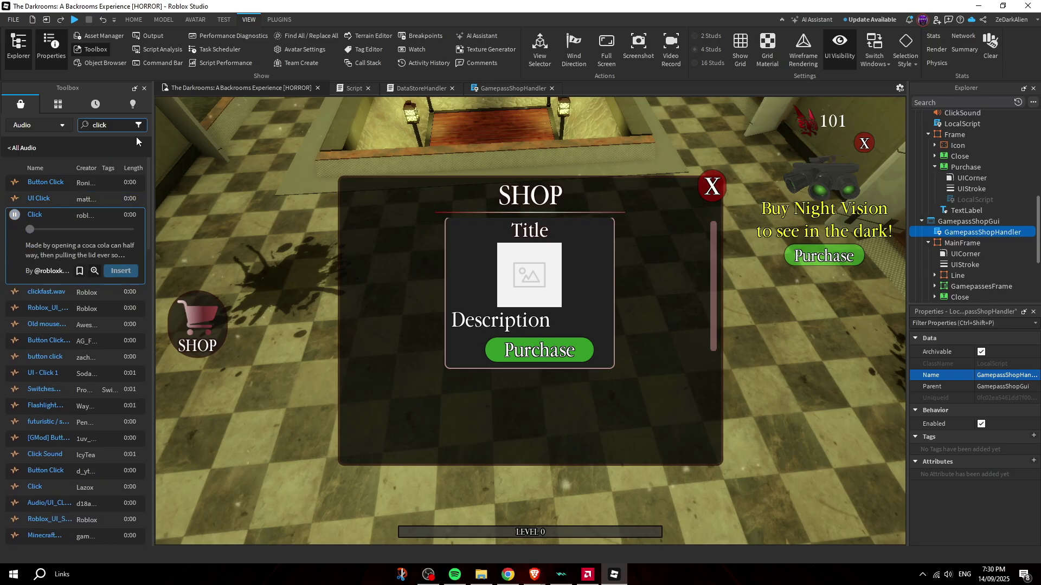
left_click(144, 88)
right_click(968, 221)
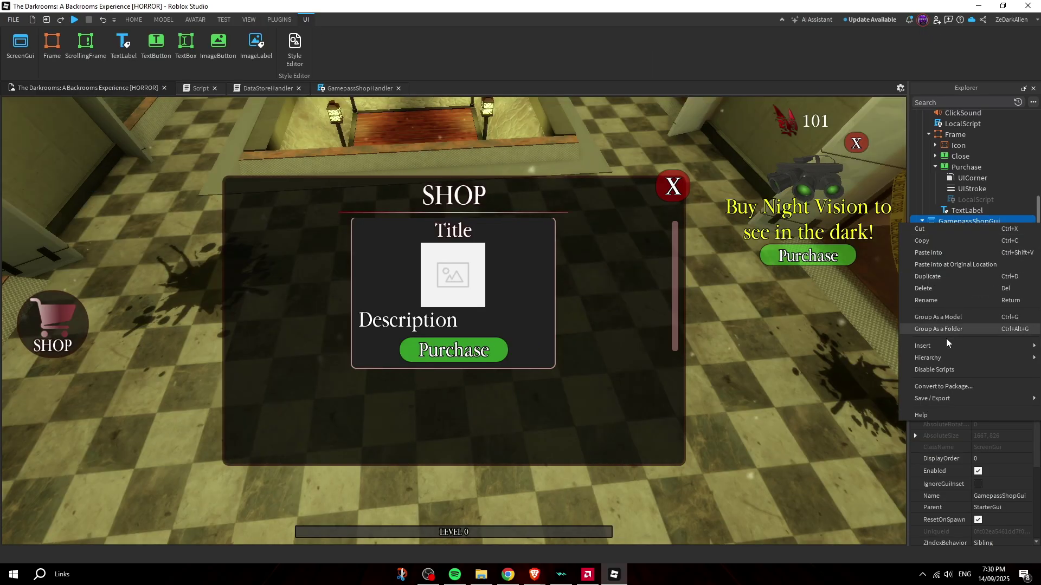
mouse_move(936, 347)
left_click(853, 358)
type("sound")
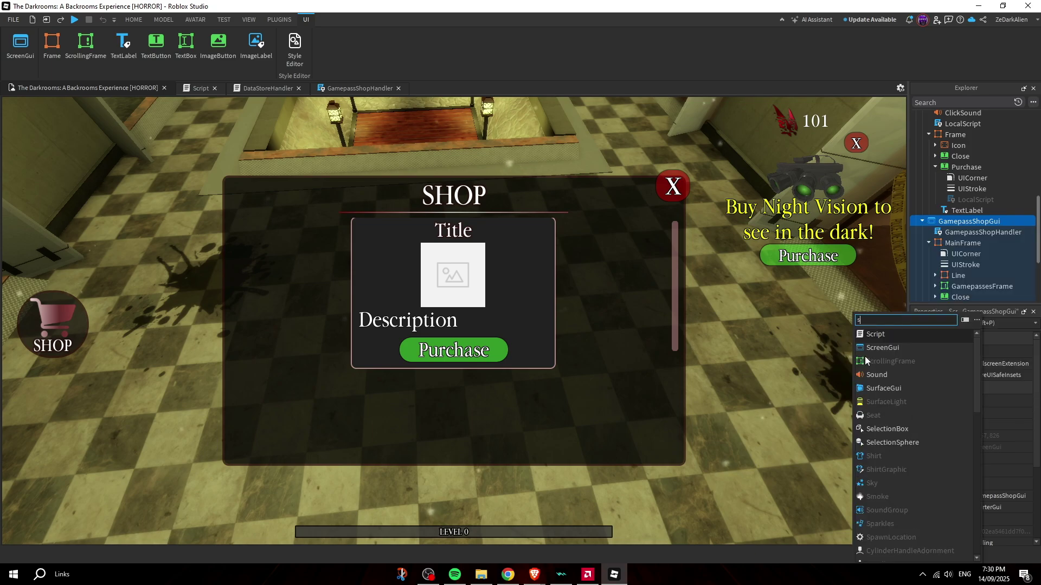
key("Return")
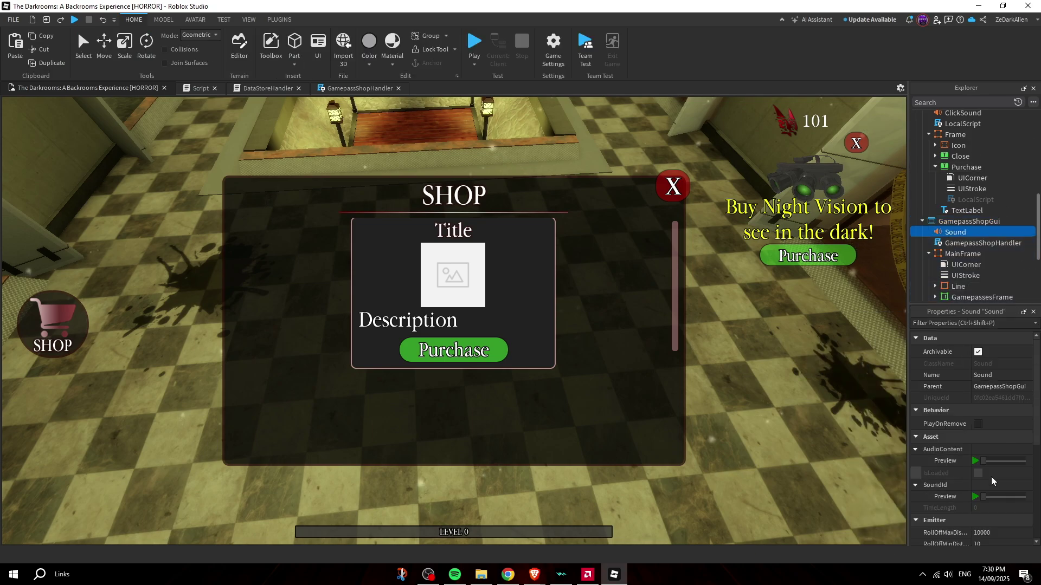
key("Delete")
Step: Copy the existing ClickSound from the night vision prompt's GUI into GamepassShopGui
scroll(971, 130, "up", 1)
left_click(964, 147)
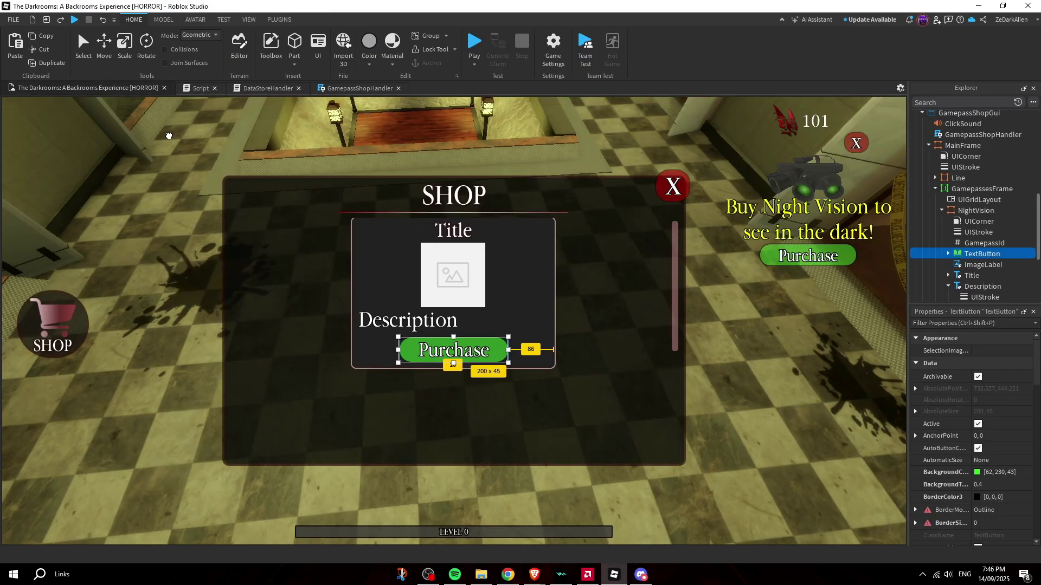
Step: Rename the NightVision card's TextButton as Purchase
scroll(981, 244, "down", 1)
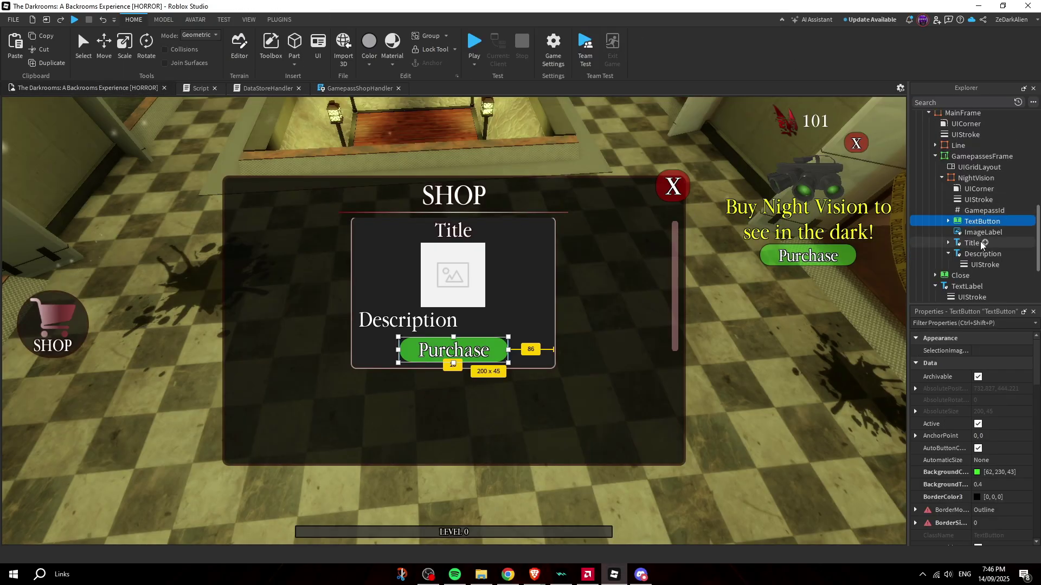
key("F2")
type("PurchaseB")
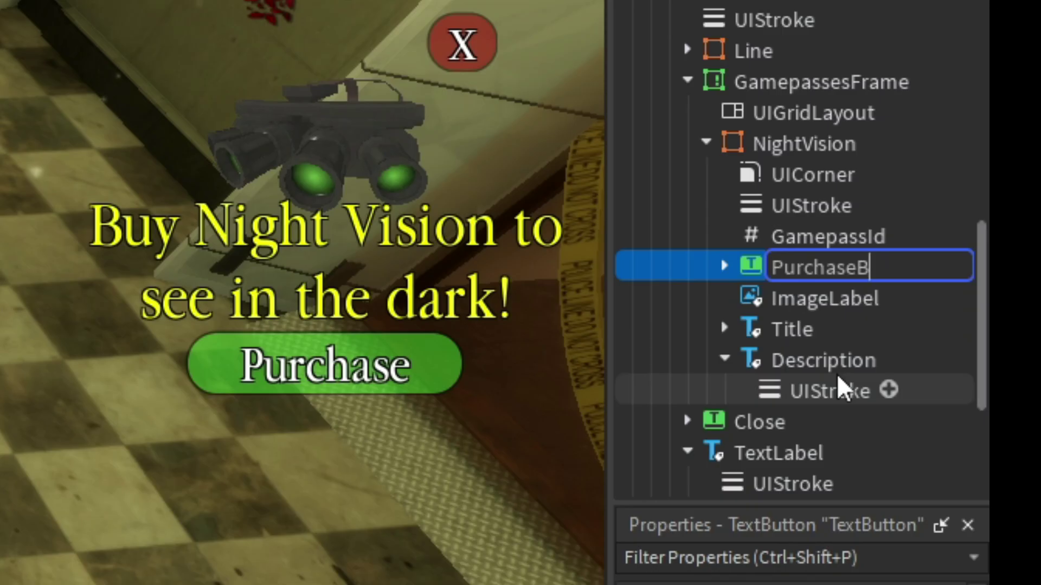
key("BackSpace")
key("Return")
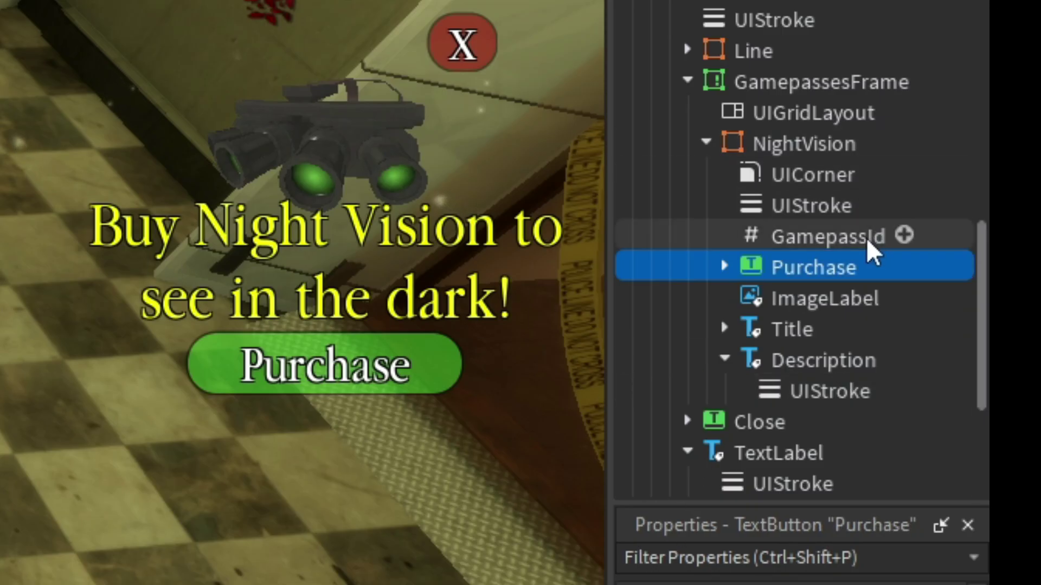
Step: Rename the NightVision card's ImageLabel as Icon
left_click(805, 303)
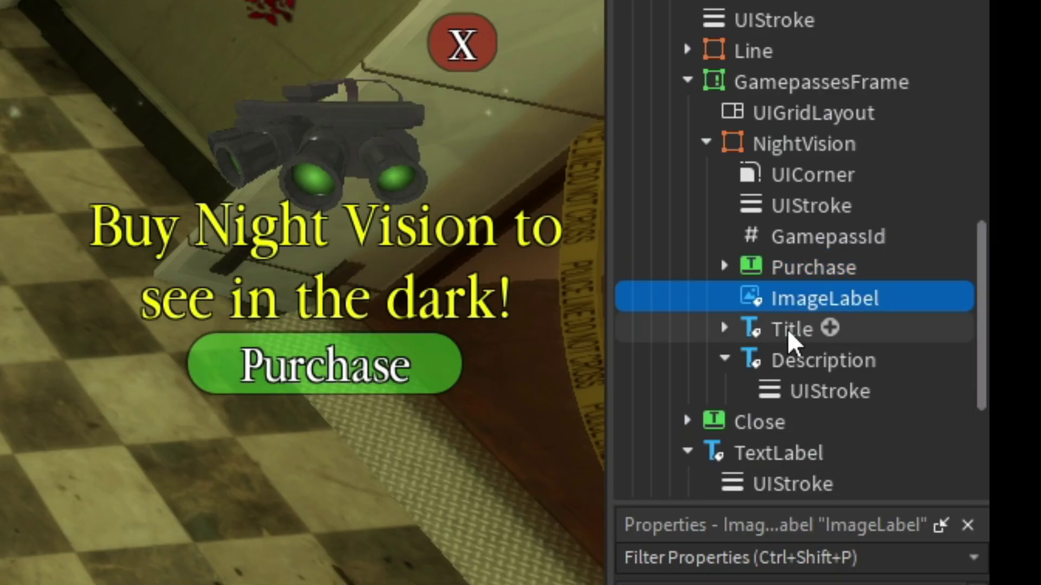
key("F2")
type("Icon")
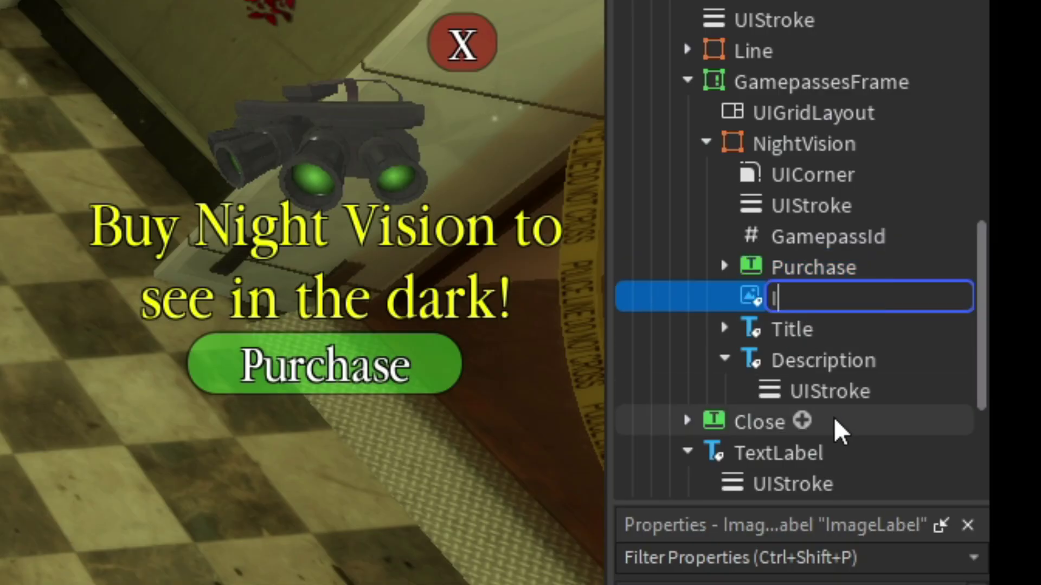
key("Return")
left_click(781, 334)
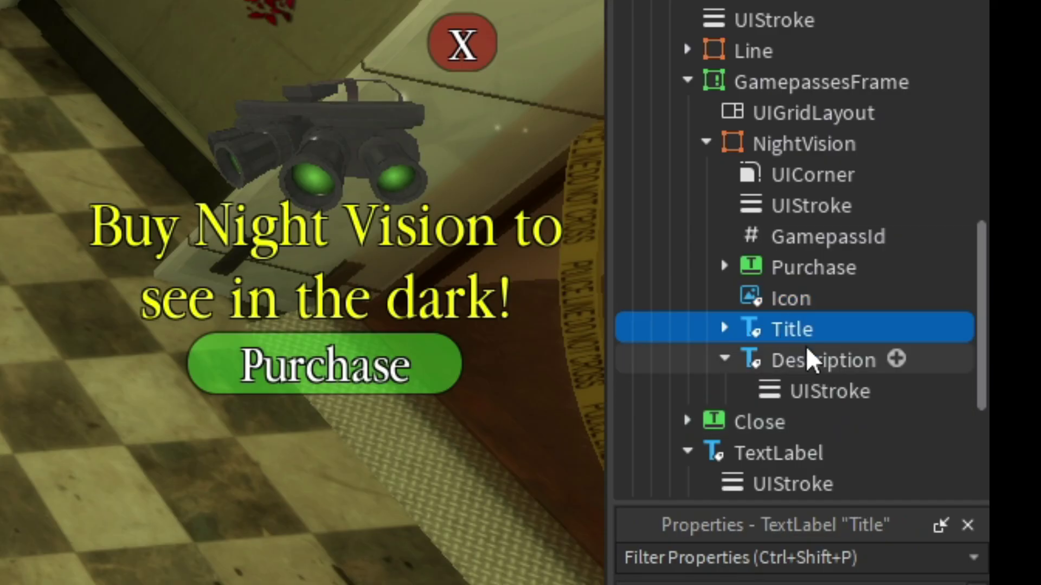
Step: Collapse the Title and Description labels and view the properties of the NightVision card's GamepassId value
left_click(738, 358)
left_click(724, 357)
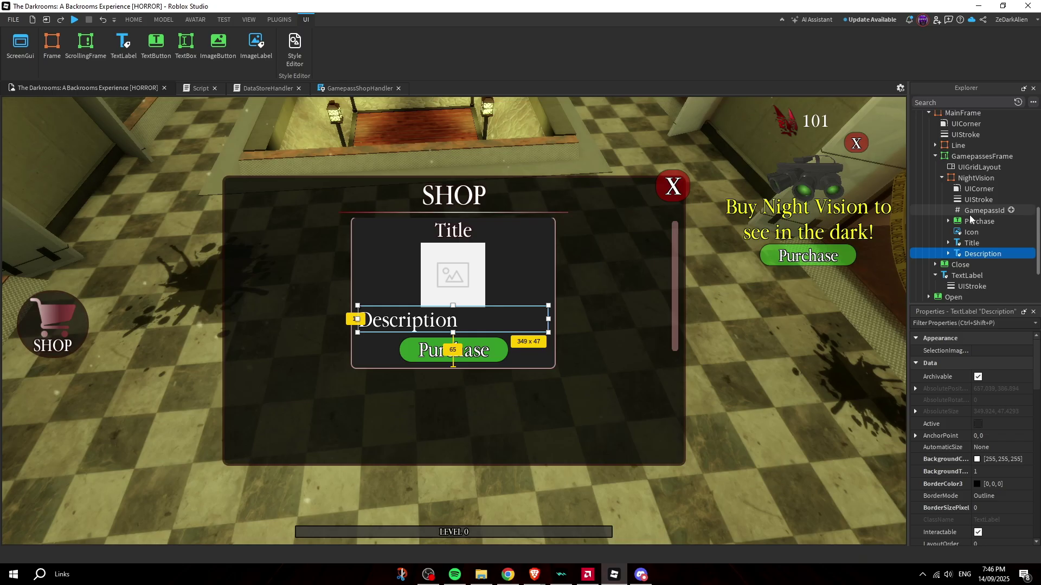
left_click(809, 239)
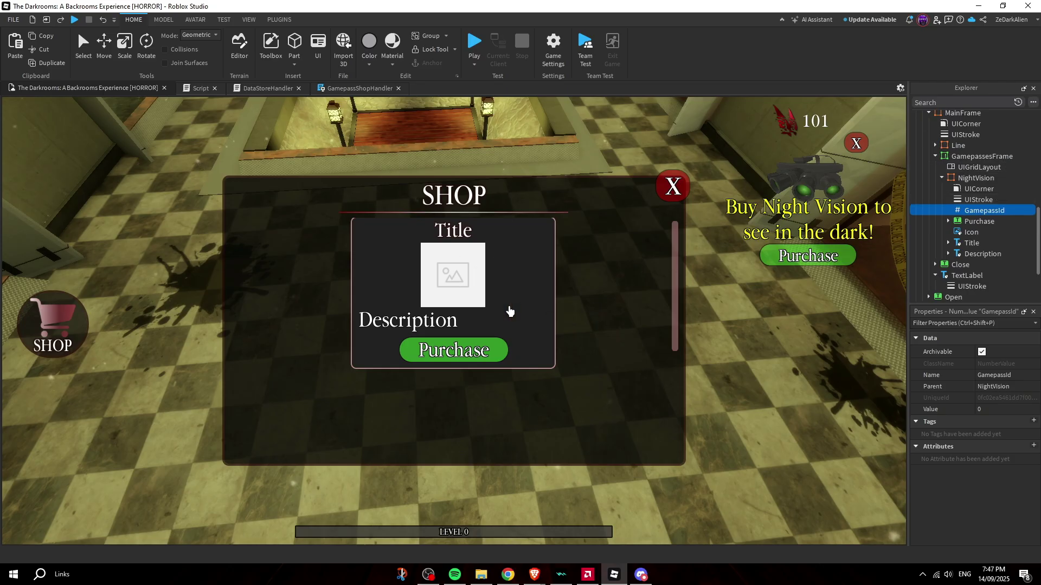
scroll(379, 217, "up", 3)
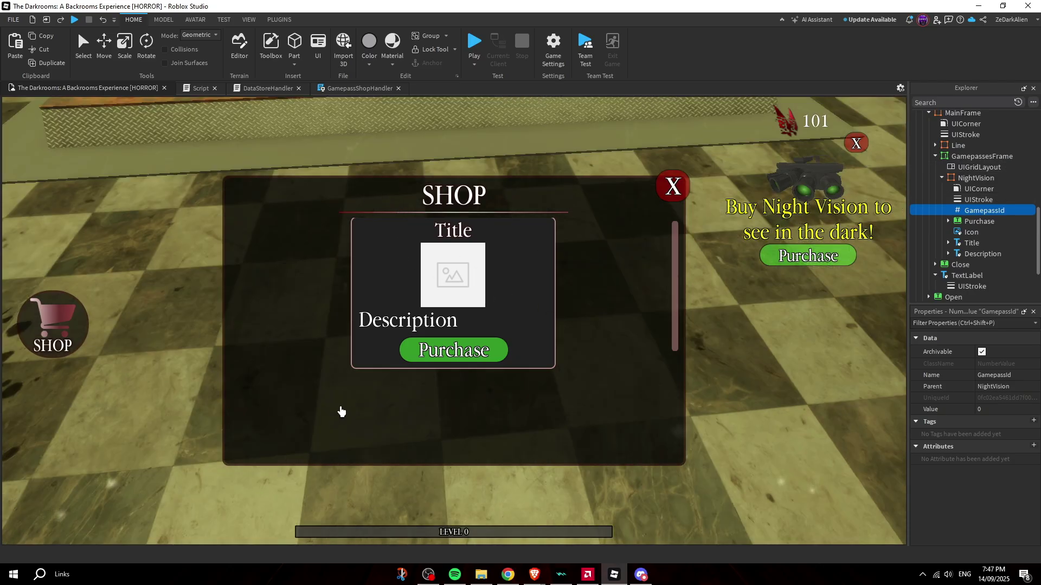
right_click_drag(340, 412, 340, 252)
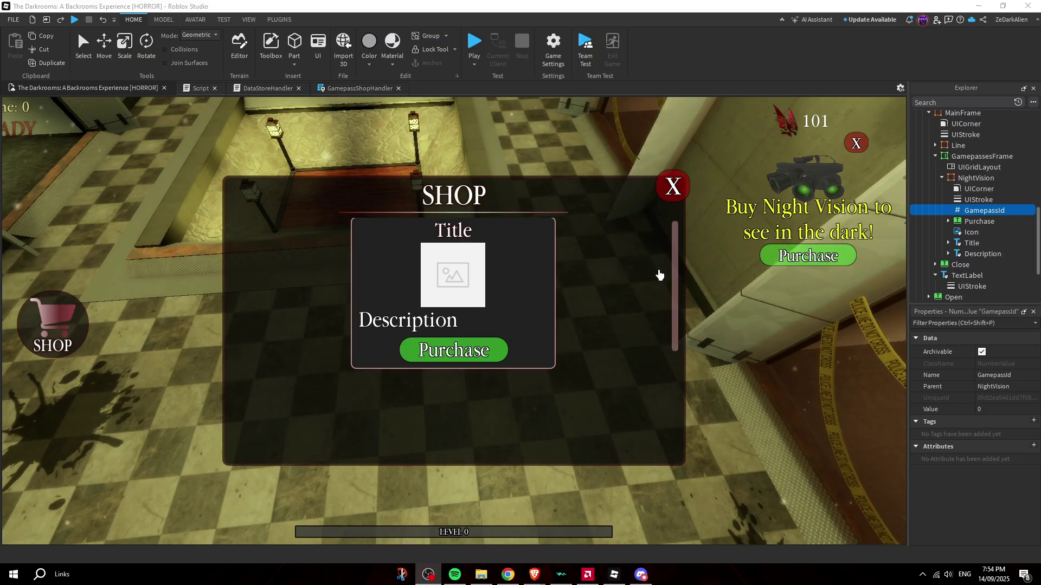
Step: Duplicate the NightVision card's Title label, rename the copy as Price and place it just below the title at about 320 x 31
left_click(968, 243)
key("ctrl+d")
key("F2")
key("Return")
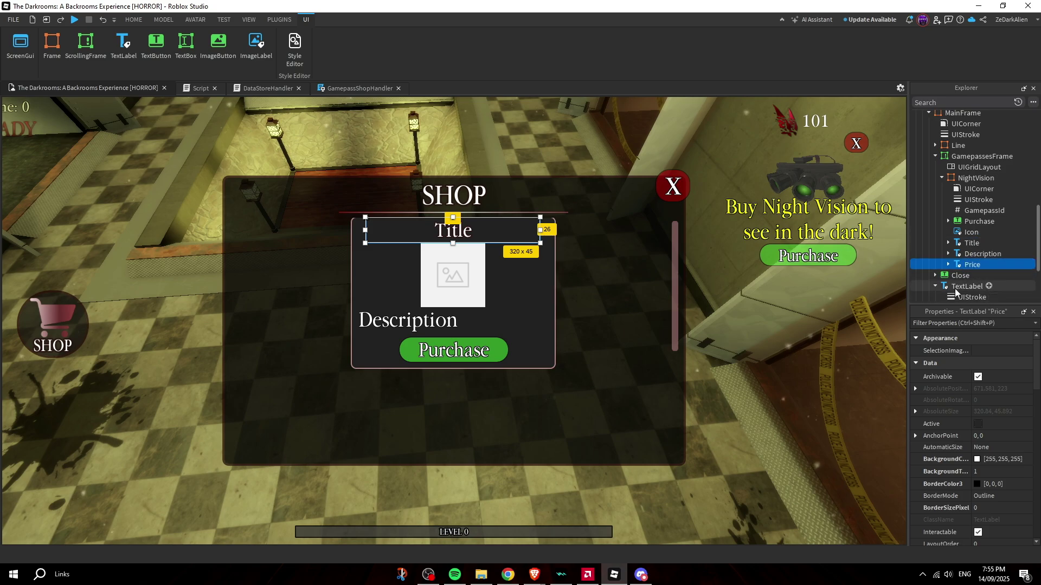
left_click_drag(462, 233, 453, 259)
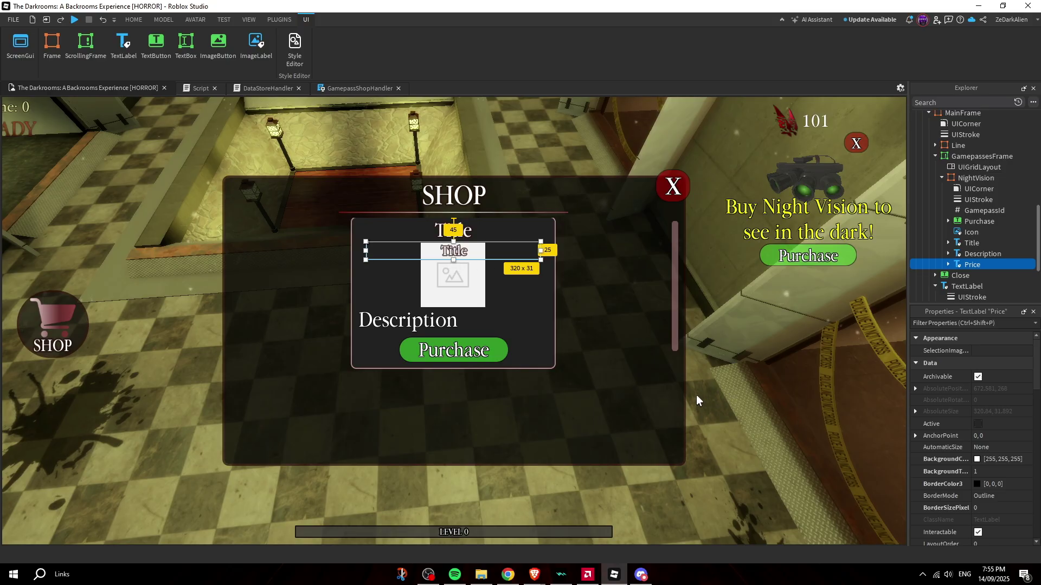
scroll(1000, 459, "down", 10)
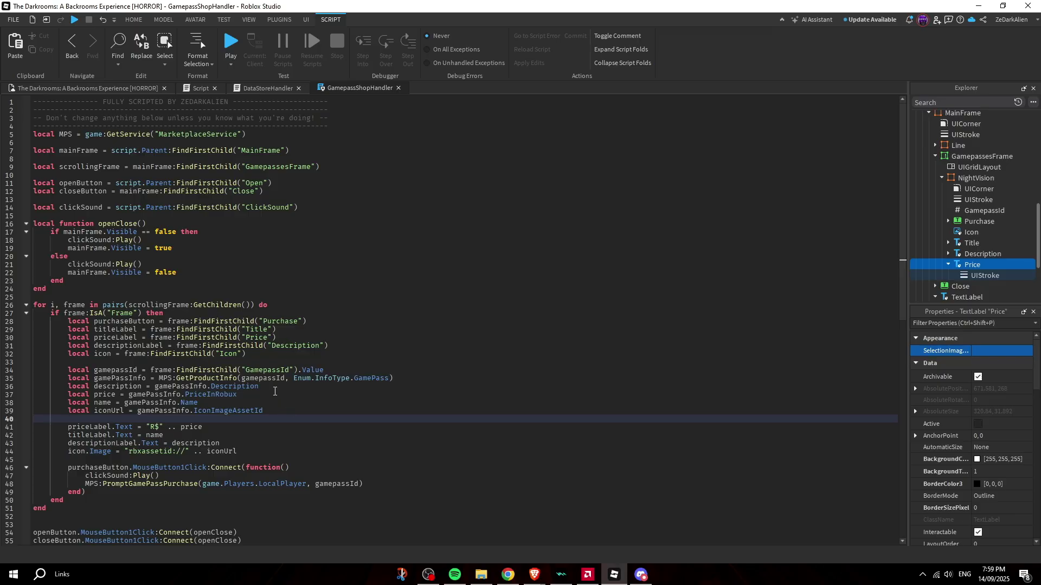
Step: Review the GamepassShopHandler script and check the NightVision card's GamepassId, Purchase, Title, Description and Price objects that it relies on
scroll(275, 392, "down", 4)
left_click_drag(279, 464, 33, 103)
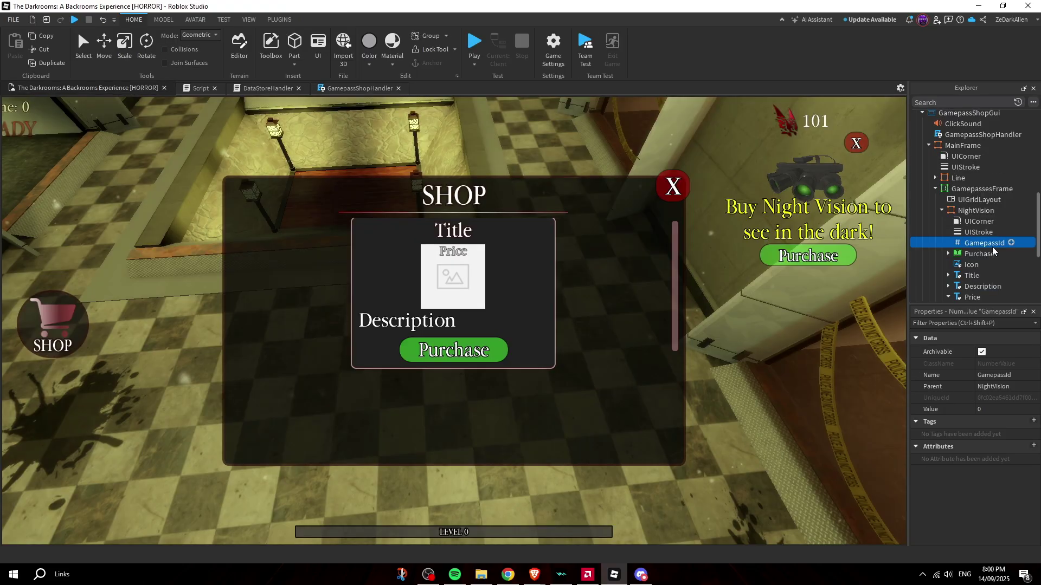
left_click(982, 211)
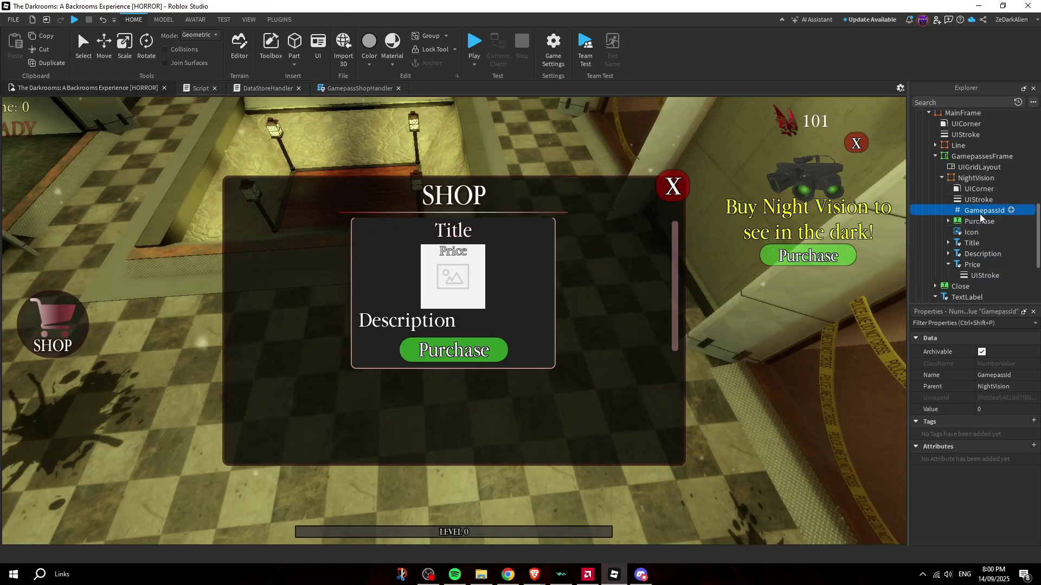
left_click(993, 222)
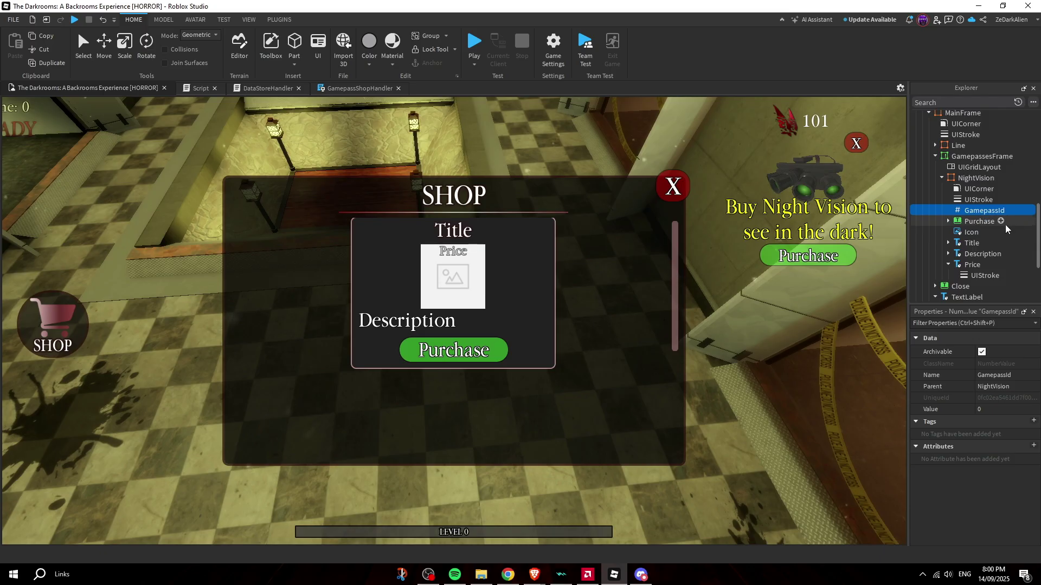
left_click(972, 244)
left_click(968, 254)
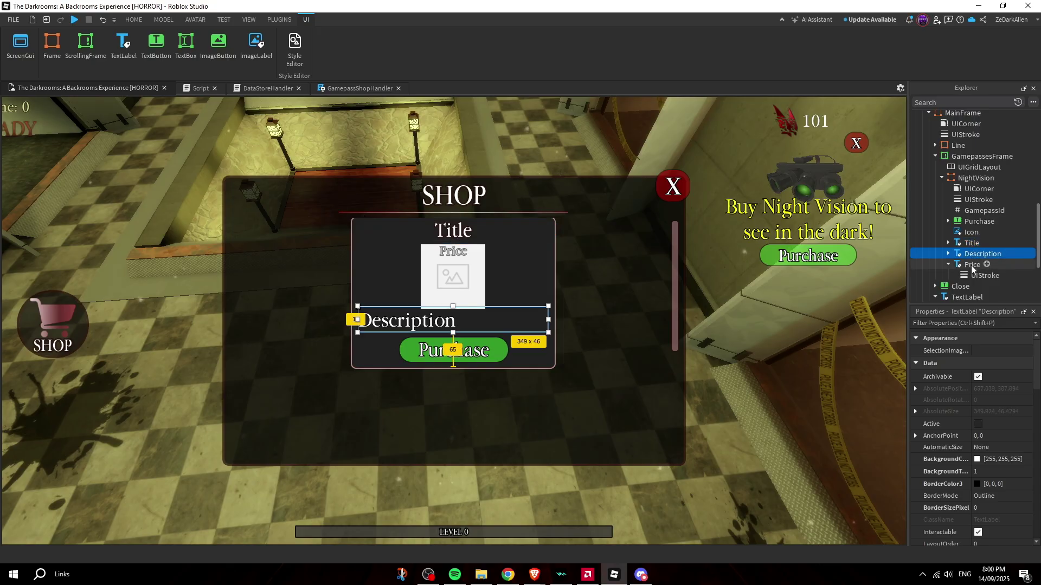
left_click(972, 264)
scroll(998, 228, "up", 1)
left_click(941, 211)
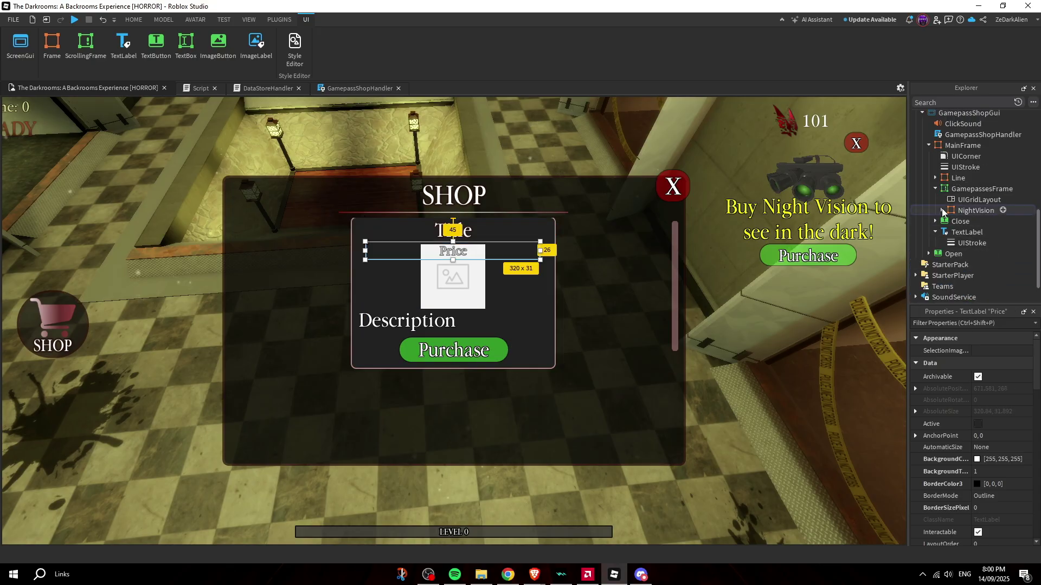
left_click(952, 211)
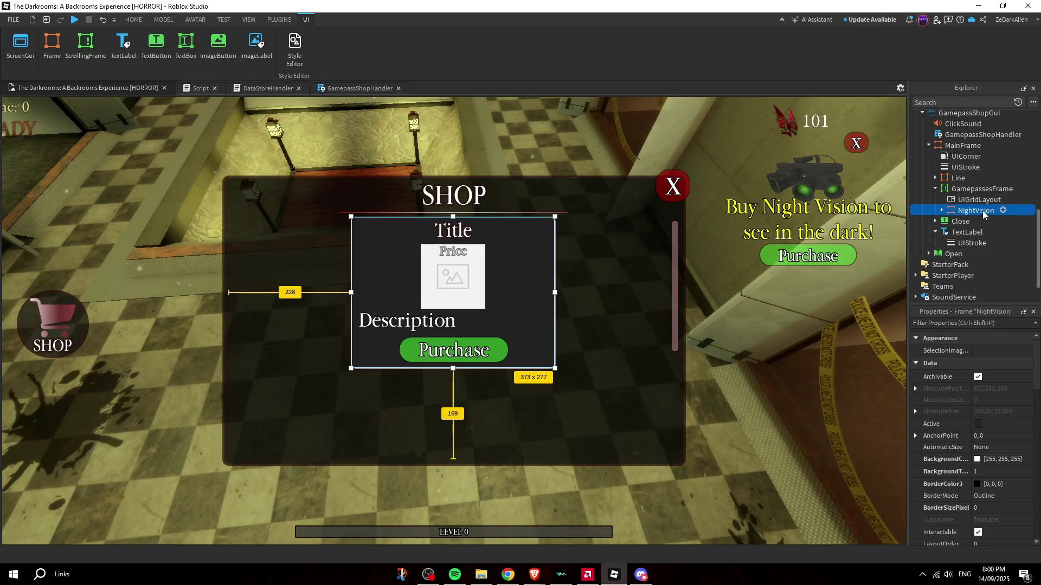
left_click(941, 211)
left_click(1001, 243)
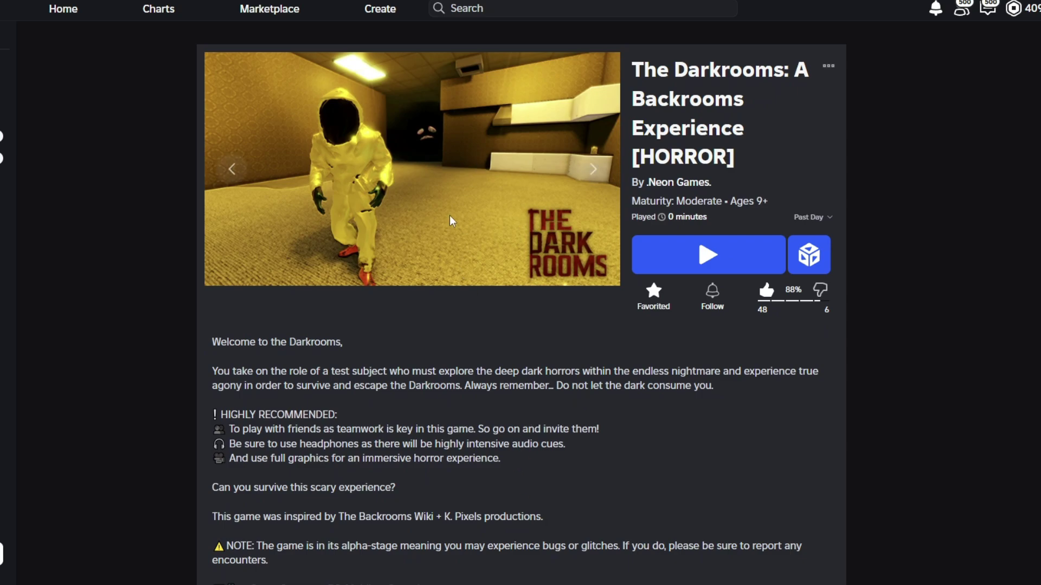
Step: On the experience's Roblox web page, open the Store section and go to the page for adding a pass
scroll(450, 220, "down", 20)
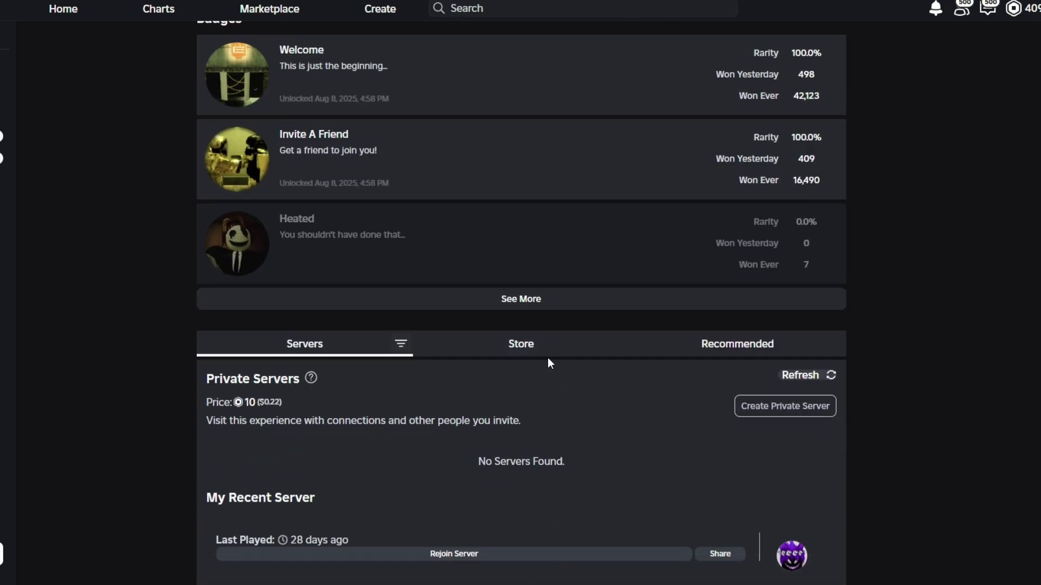
left_click(549, 352)
scroll(618, 290, "down", 3)
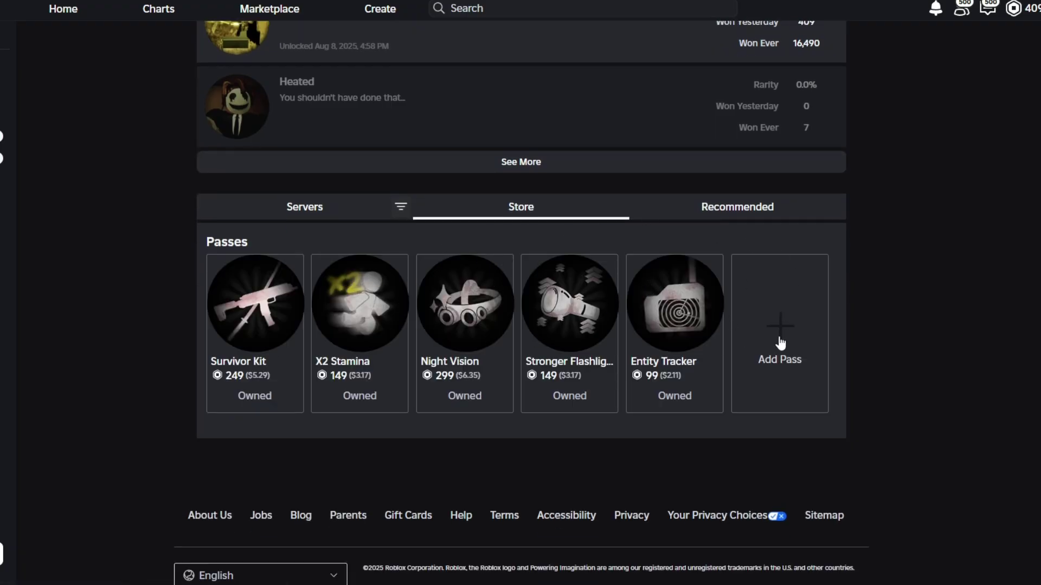
left_click(755, 334)
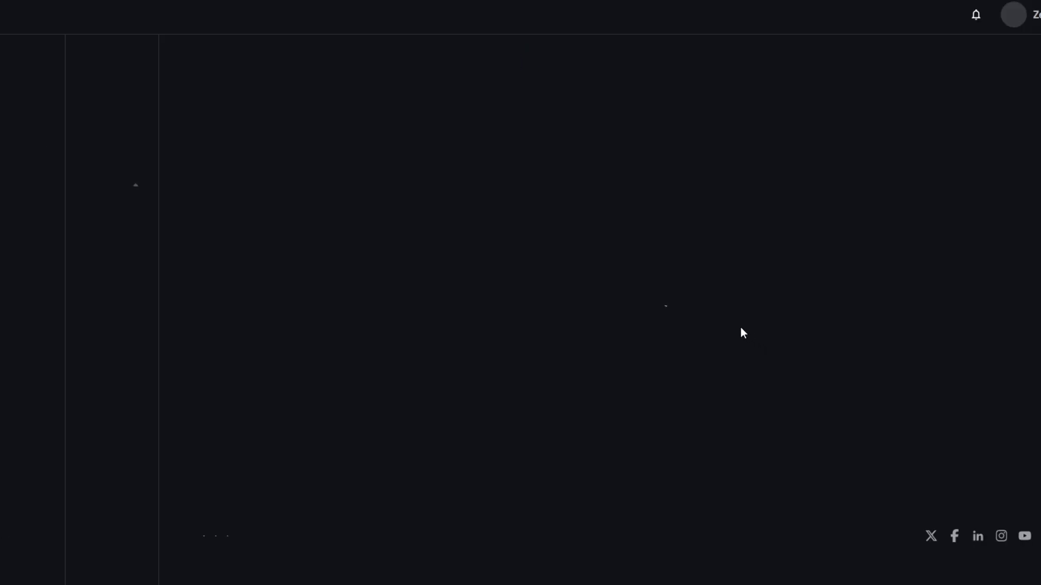
Step: Open the Survivor Kit pass in Creator Hub and examine the default price in its sales settings
left_click(250, 142)
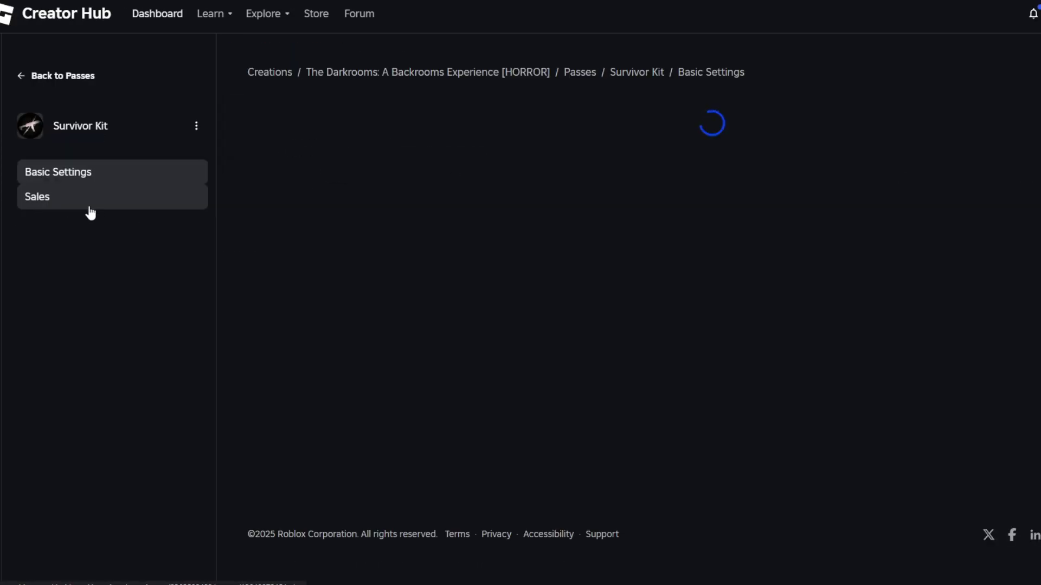
left_click(76, 202)
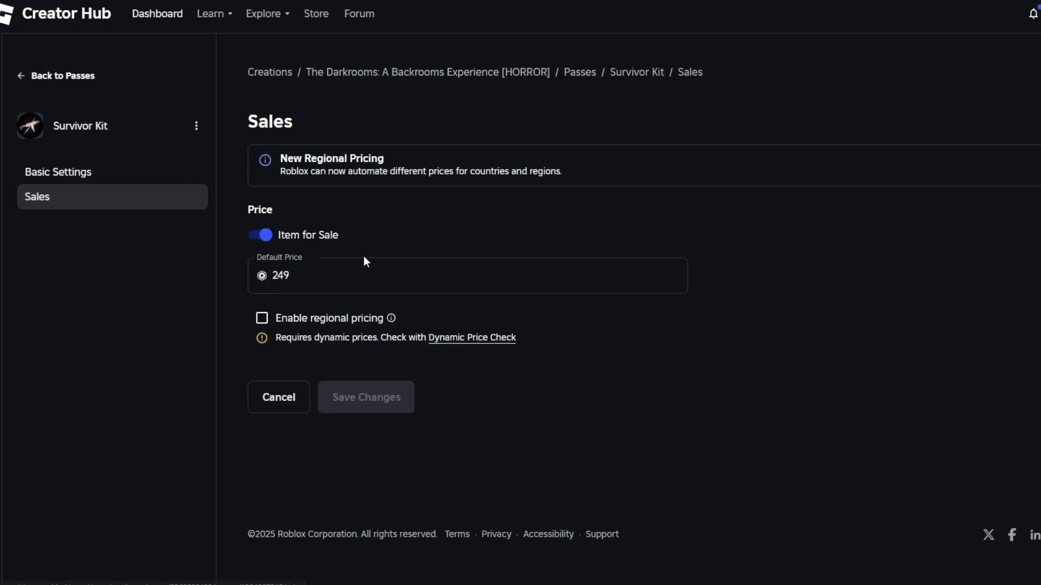
left_click(316, 269)
key("ctrl+a")
left_click(579, 235)
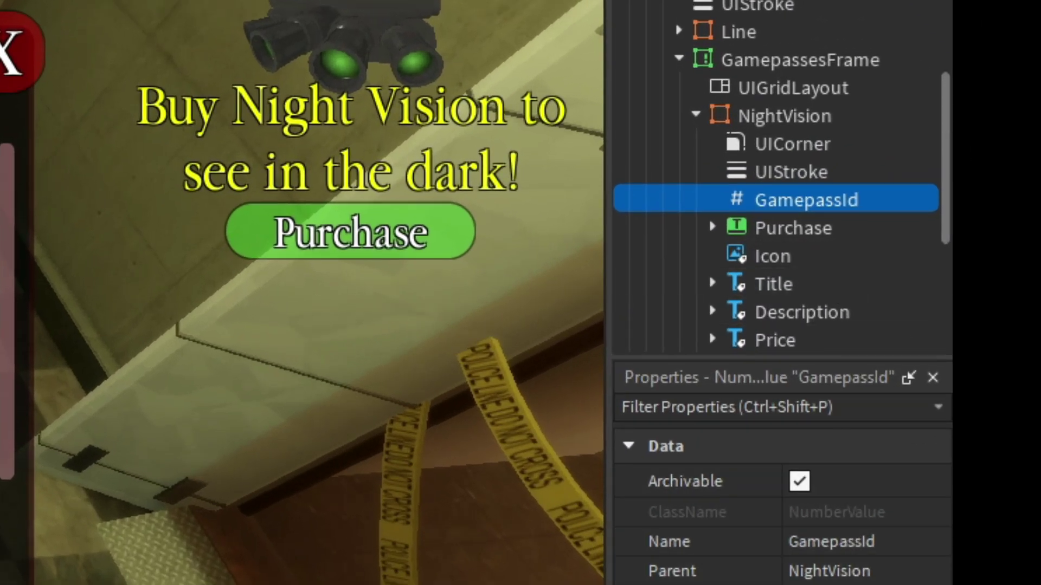
left_click(848, 546)
key("ctrl+v")
key("Return")
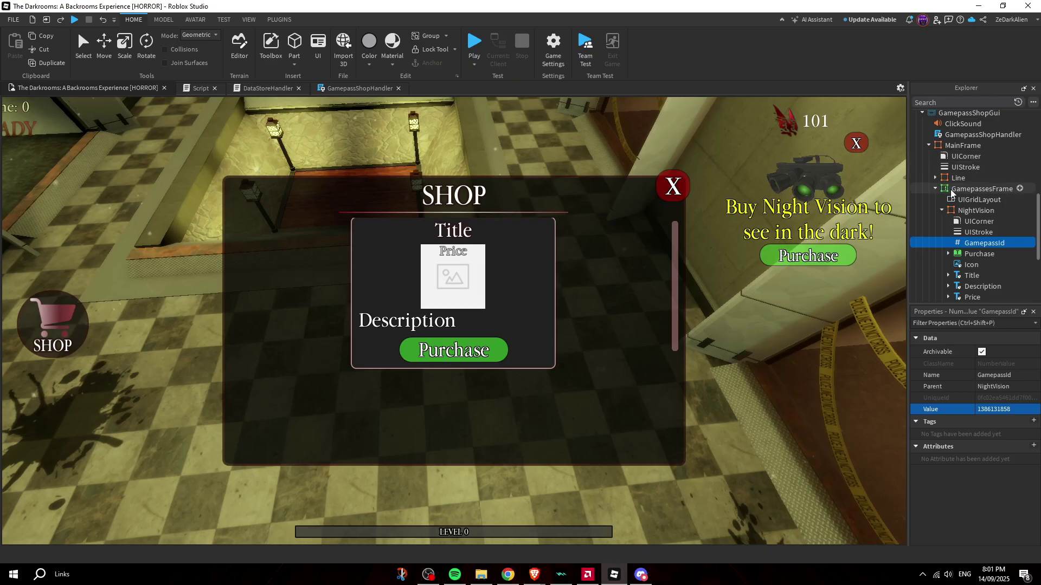
Step: Collapse GamepassesFrame and turn off MainFrame's visibility so the shop starts closed
left_click(951, 190)
left_click(935, 189)
left_click(963, 145)
scroll(1017, 461, "down", 5)
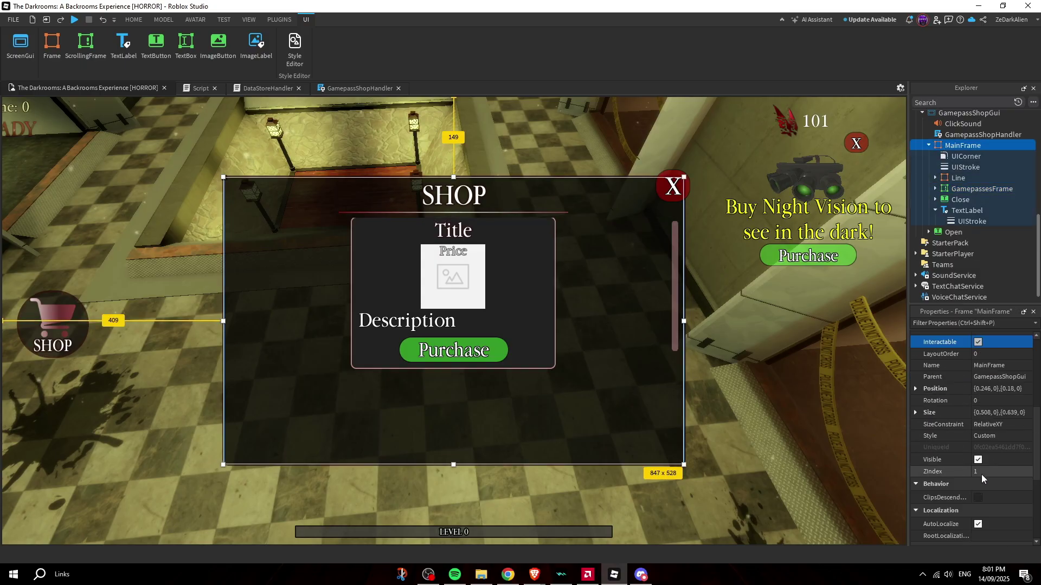
left_click(979, 460)
right_click_drag(742, 342, 475, 298)
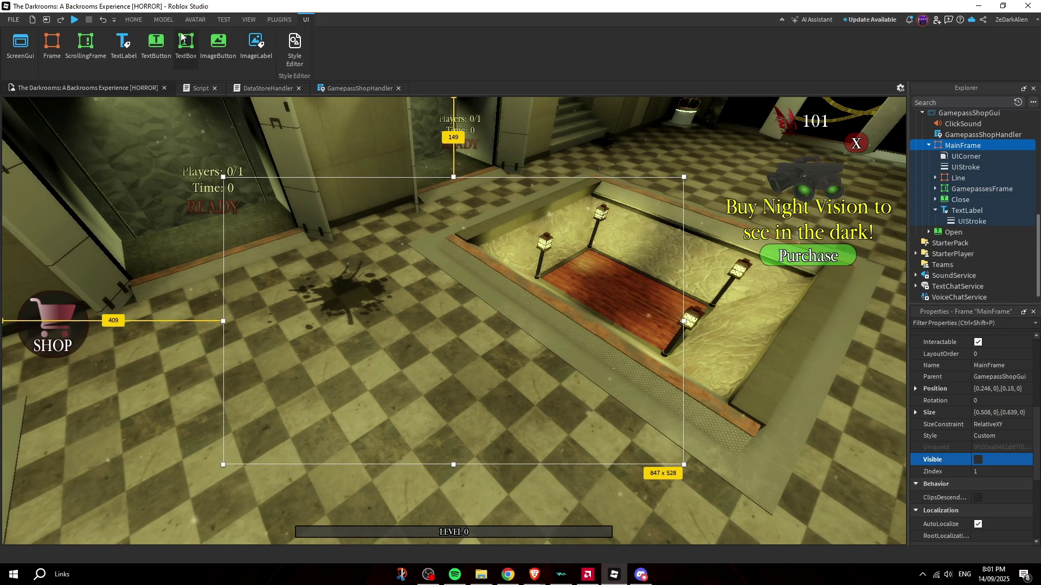
Step: Playtest the game by opening the shop and trying to purchase the Night Vision pass, and end the test
left_click(134, 19)
left_click(475, 42)
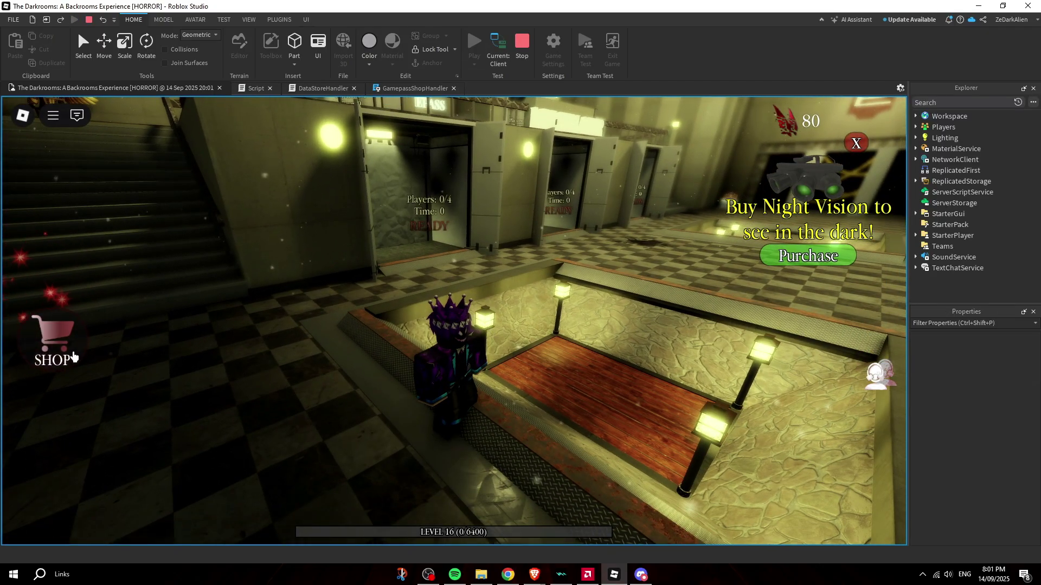
left_click(73, 356)
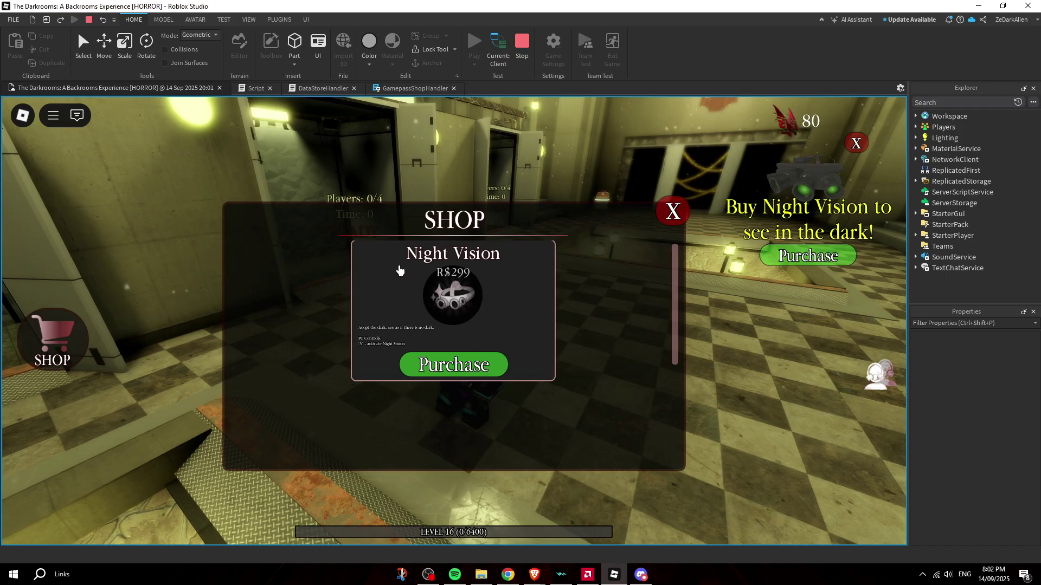
left_click(472, 365)
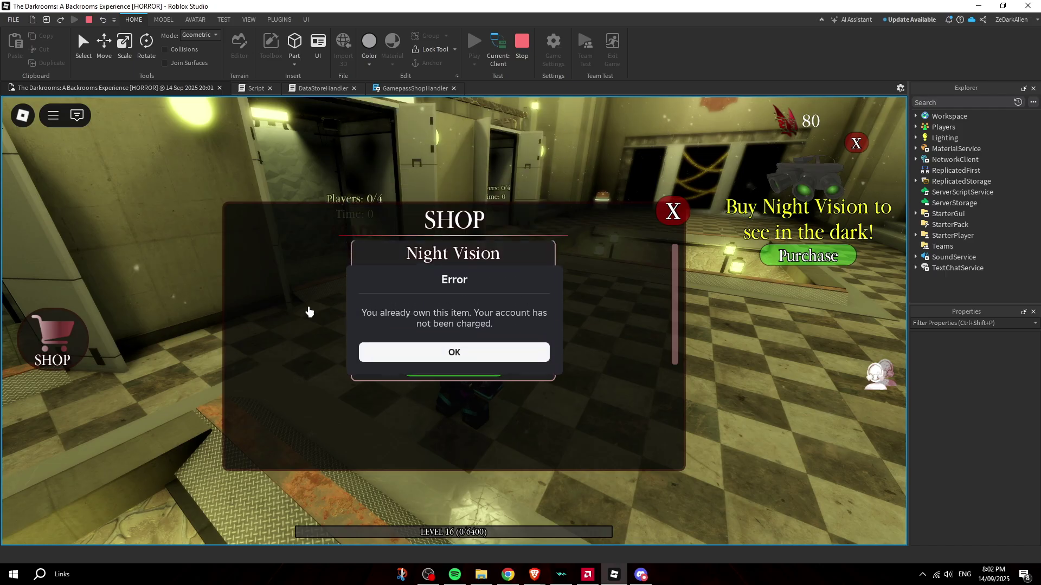
left_click(454, 352)
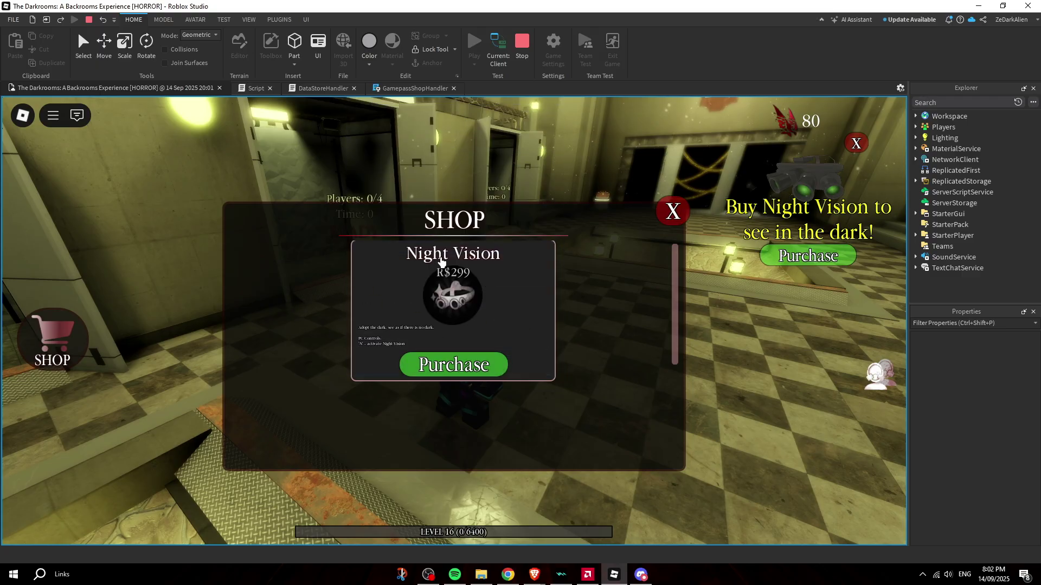
key("shift+F5")
Step: Make MainFrame visible and duplicate the NightVision card, naming the copy BetterFlashlight
scroll(986, 483, "down", 3)
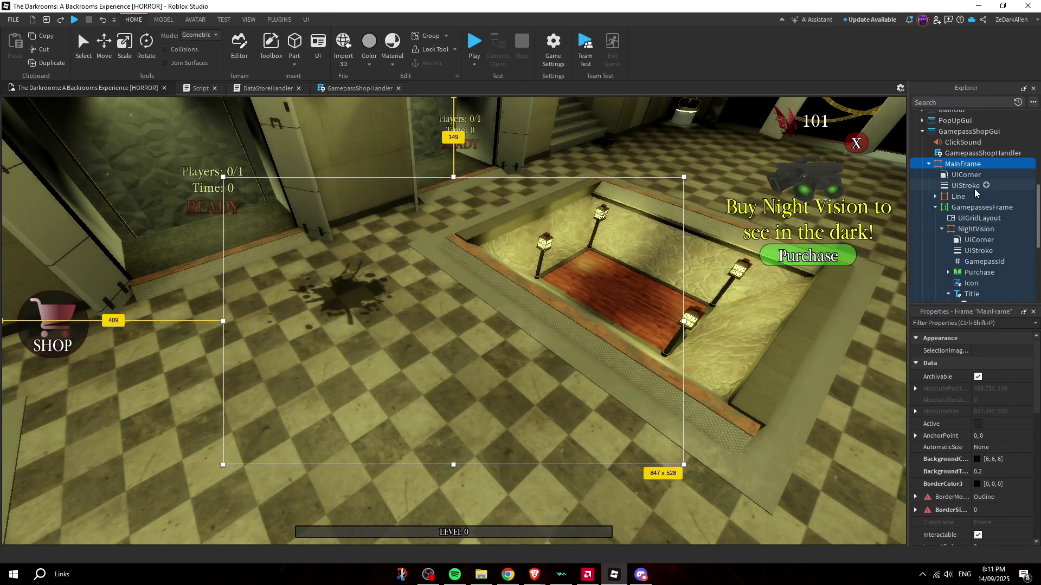
left_click(978, 516)
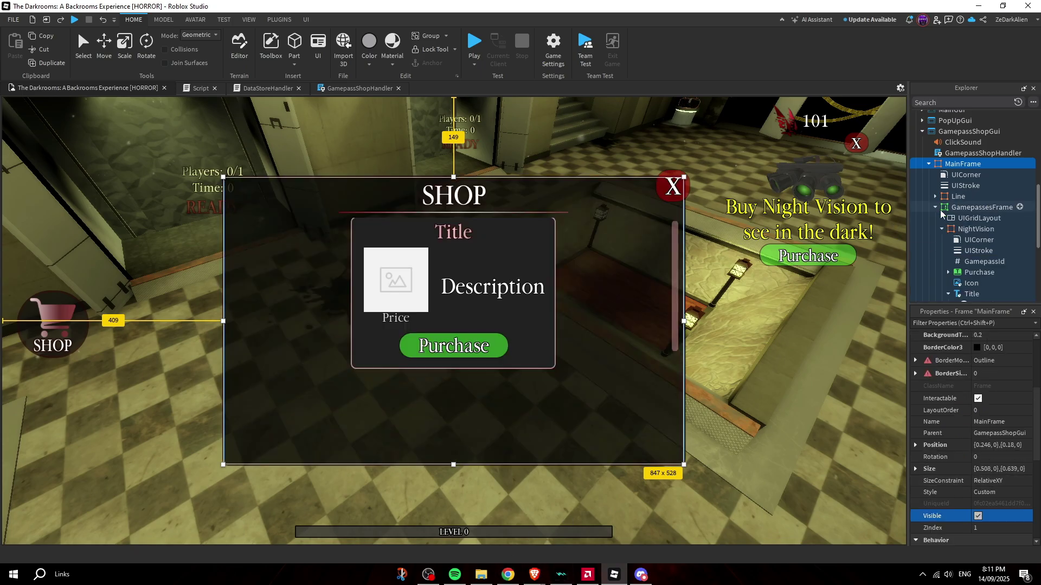
left_click(964, 228)
key("ctrl+d")
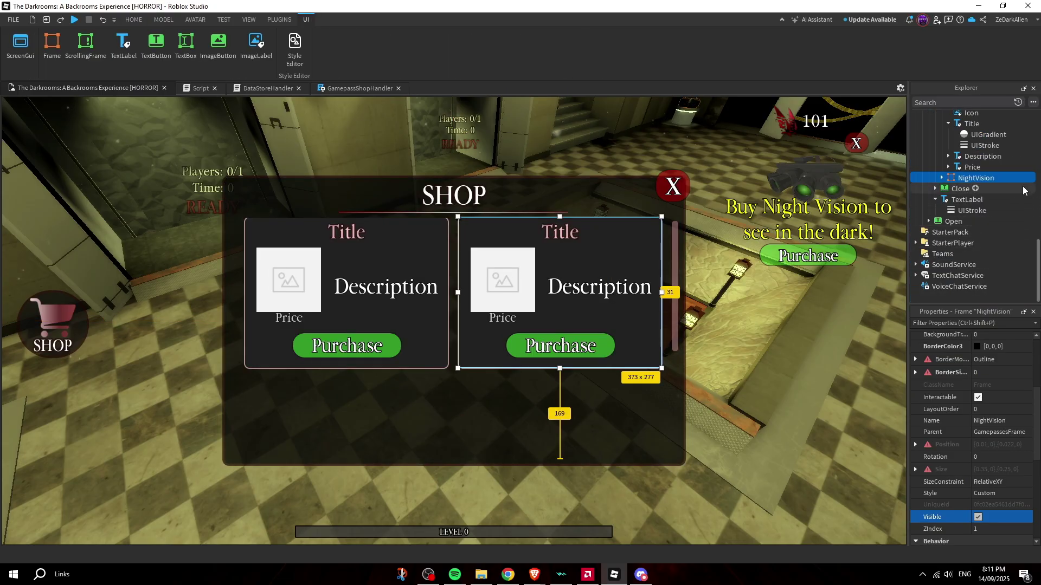
scroll(975, 244, "down", 2)
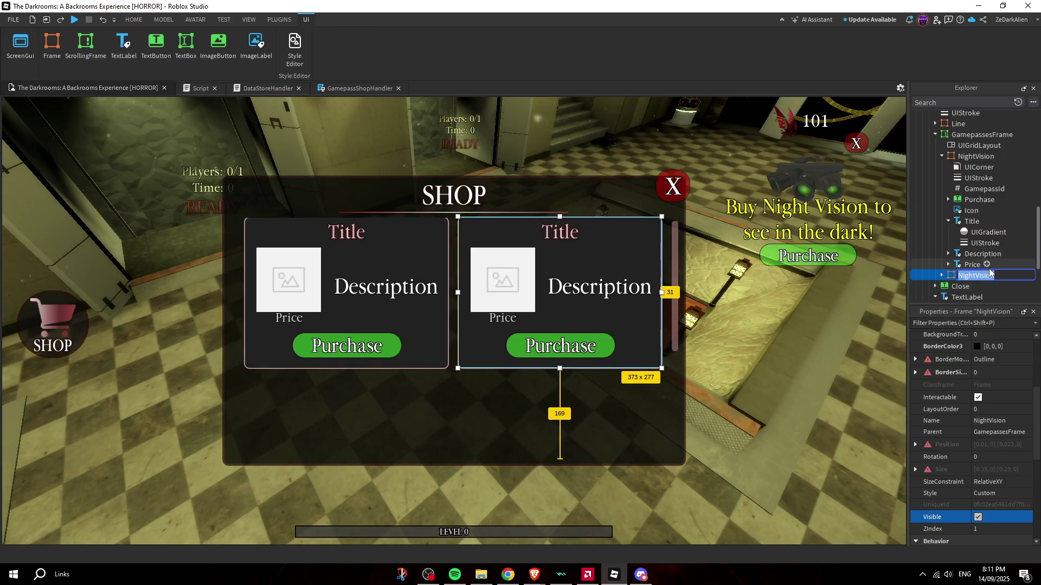
type("BetterFlashli")
scroll(1033, 270, "down", 1)
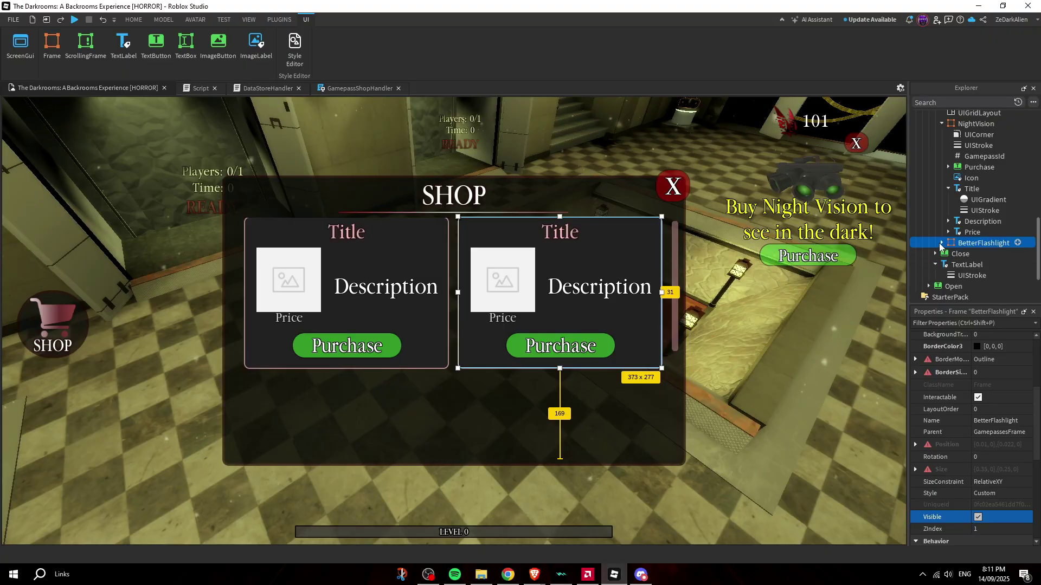
left_click(941, 243)
scroll(961, 244, "down", 1)
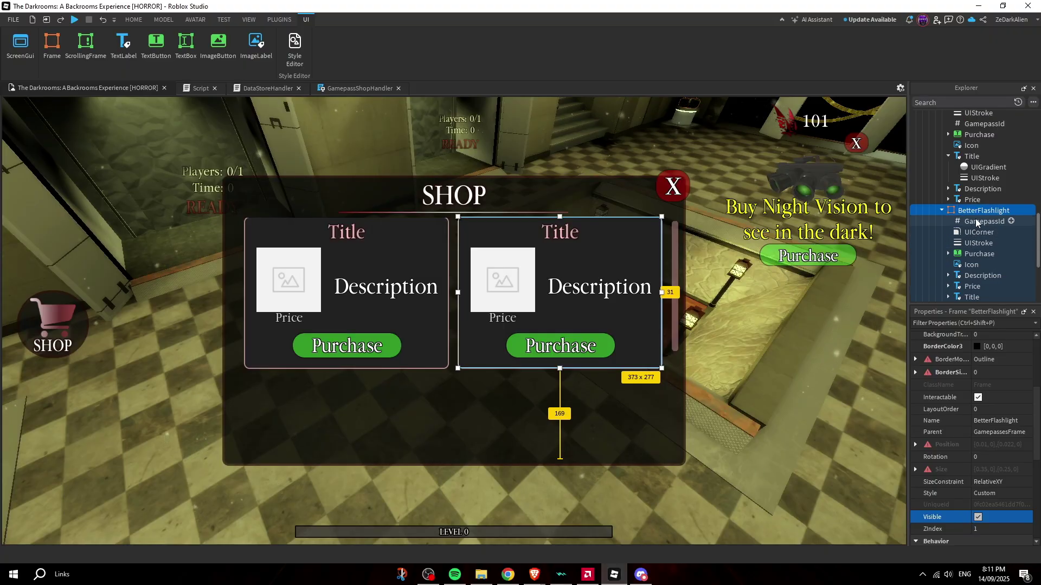
left_click(977, 222)
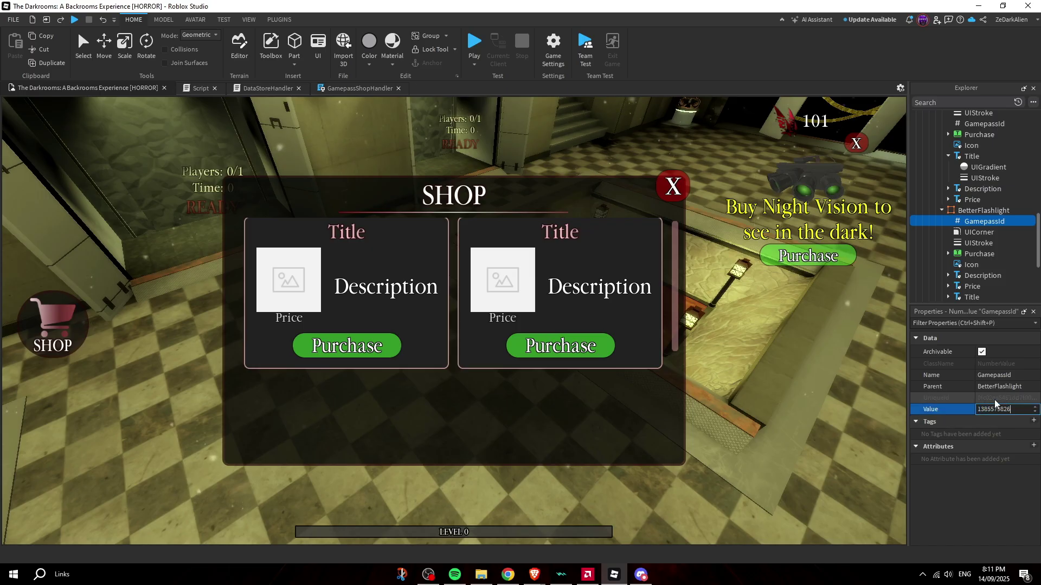
scroll(1000, 180, "up", 2)
scroll(957, 135, "up", 2)
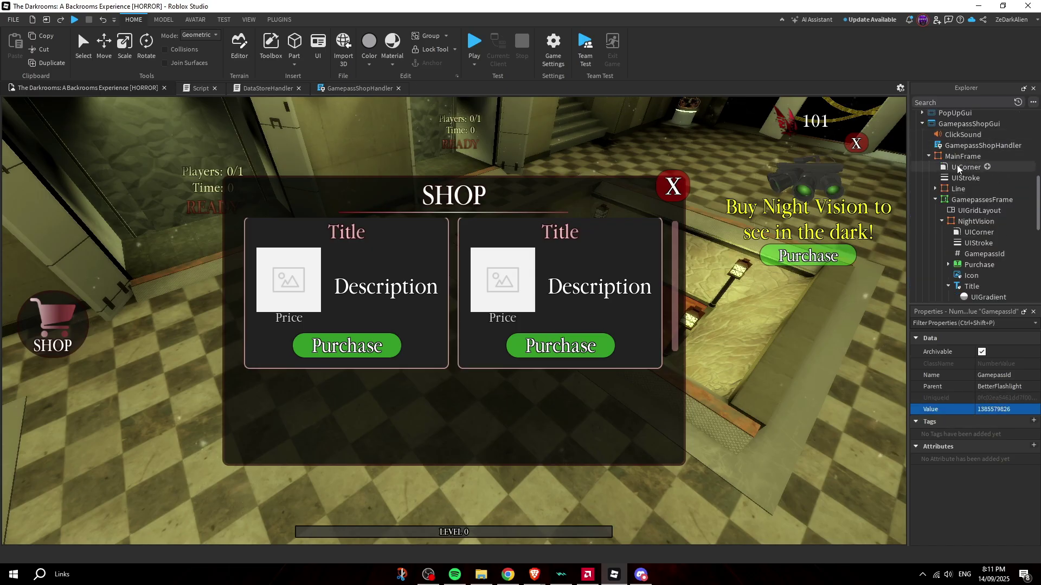
Step: Hide the shop's MainFrame by turning off its Visible property
left_click(963, 156)
scroll(968, 434, "down", 5)
left_click(978, 449)
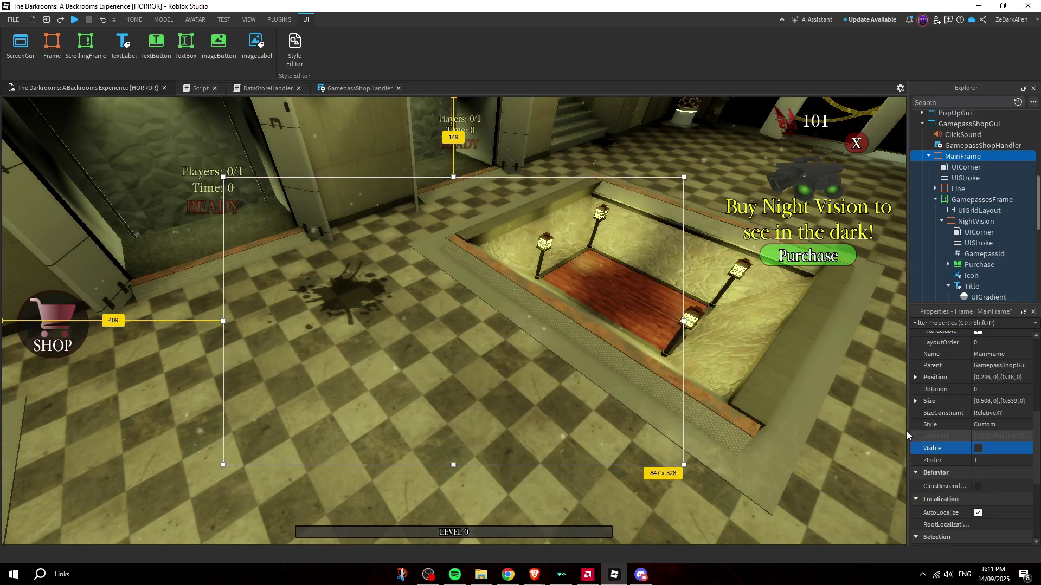
Step: Playtest the game and look through both gamepass cards in the opened shop
left_click(135, 23)
left_click(468, 48)
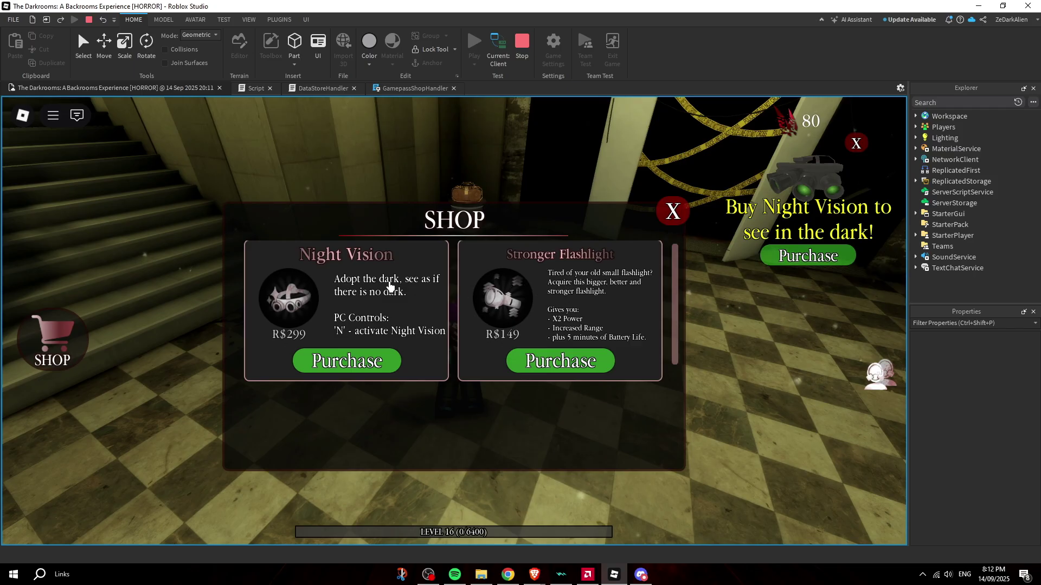
scroll(354, 298, "down", 3)
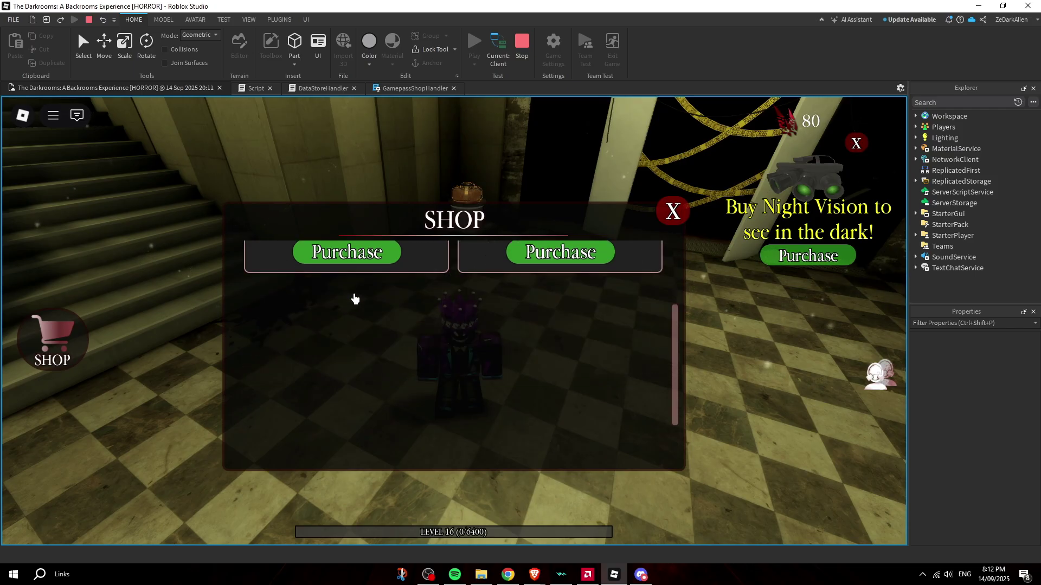
Step: Check the Night Vision and Stronger Flashlight cards while walking the character toward the lounge, and close the shop
scroll(354, 298, "up", 3)
right_click_drag(704, 314, 723, 302)
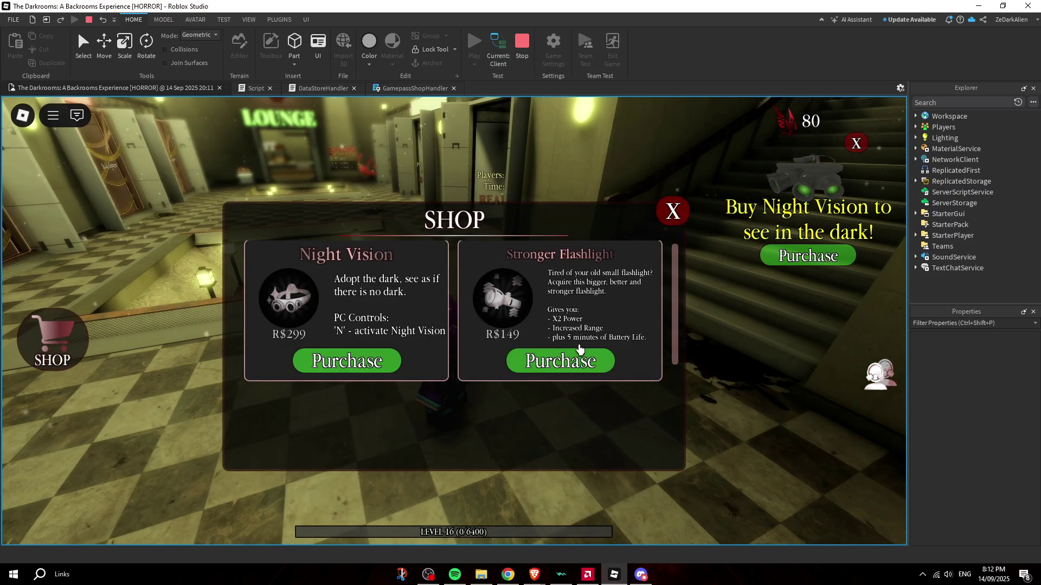
key("w")
key("a")
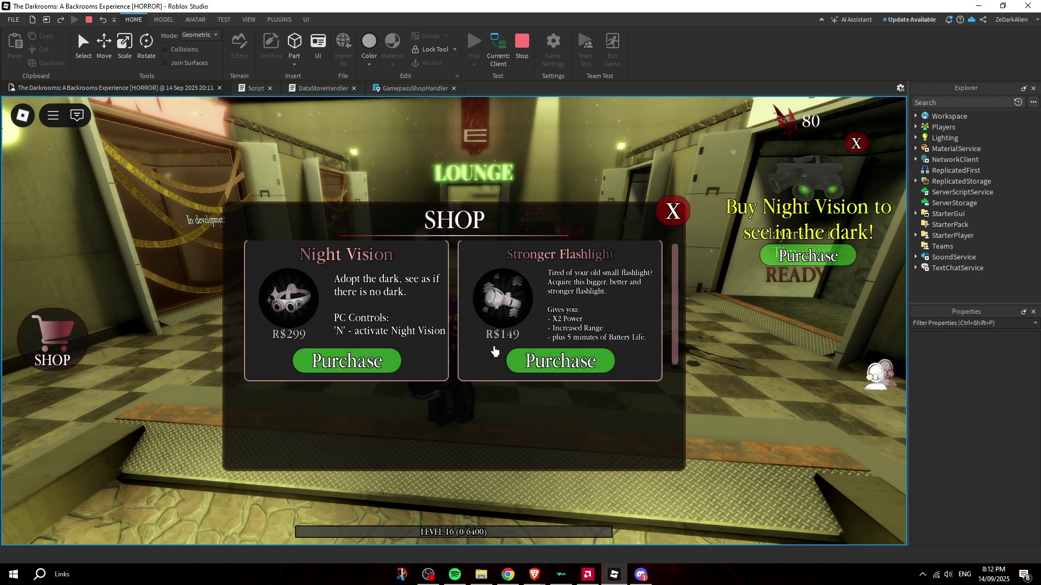
left_click(670, 212)
Step: Review the GamepassShopHandler script, from its service and frame references to the open and close button connections
left_click(415, 87)
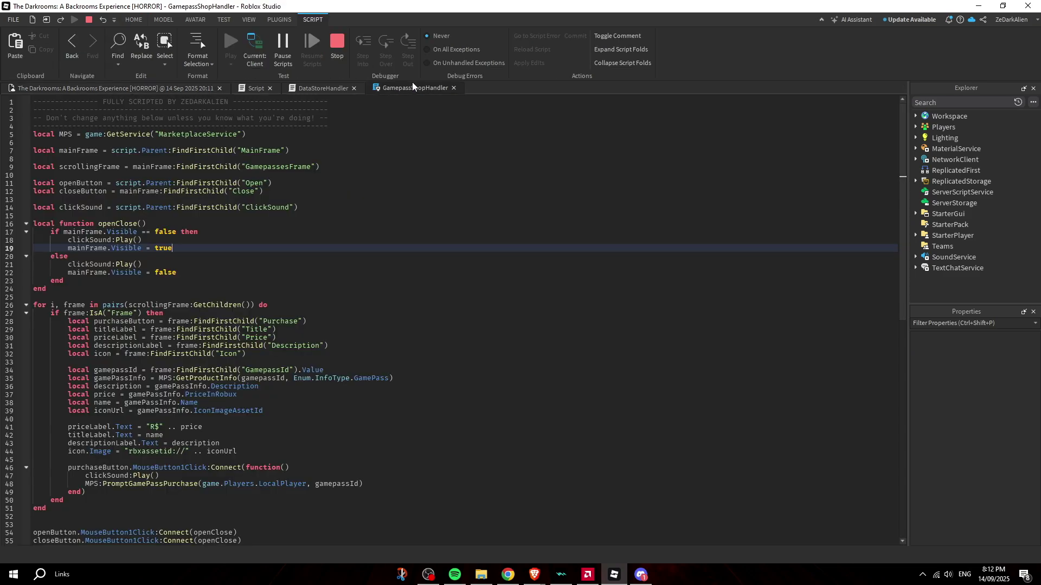
scroll(365, 422, "down", 1)
scroll(366, 422, "up", 1)
scroll(225, 476, "down", 1)
scroll(225, 467, "up", 1)
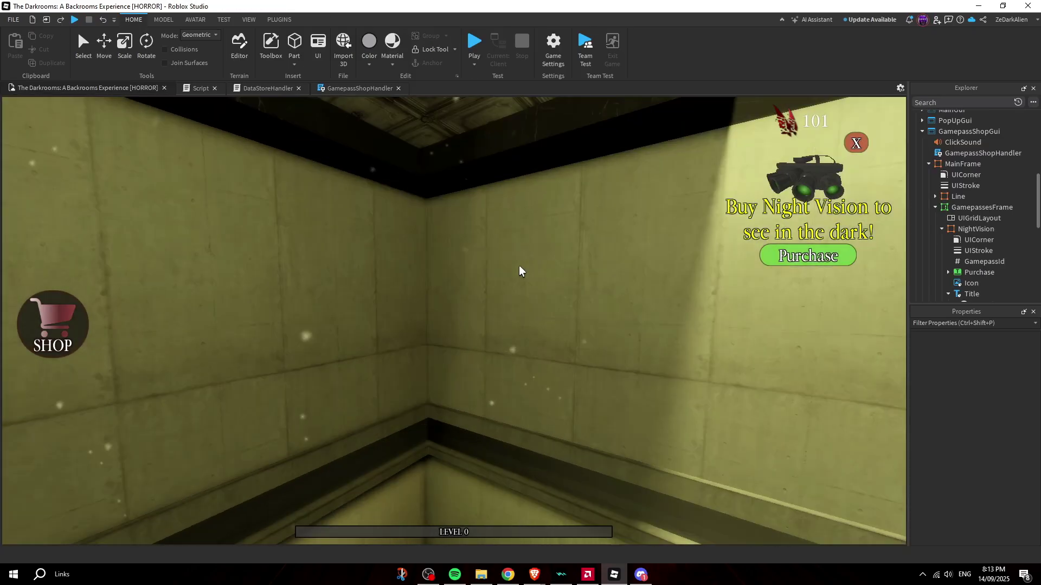
right_click_drag(519, 265, 557, 320)
key("w")
key("w")
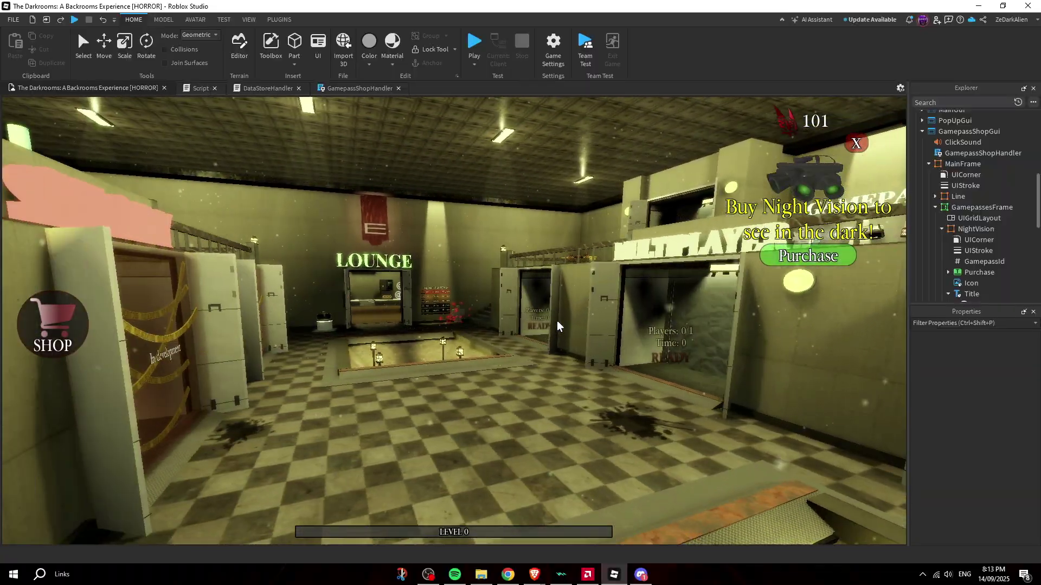
key("w")
key("s")
key("d")
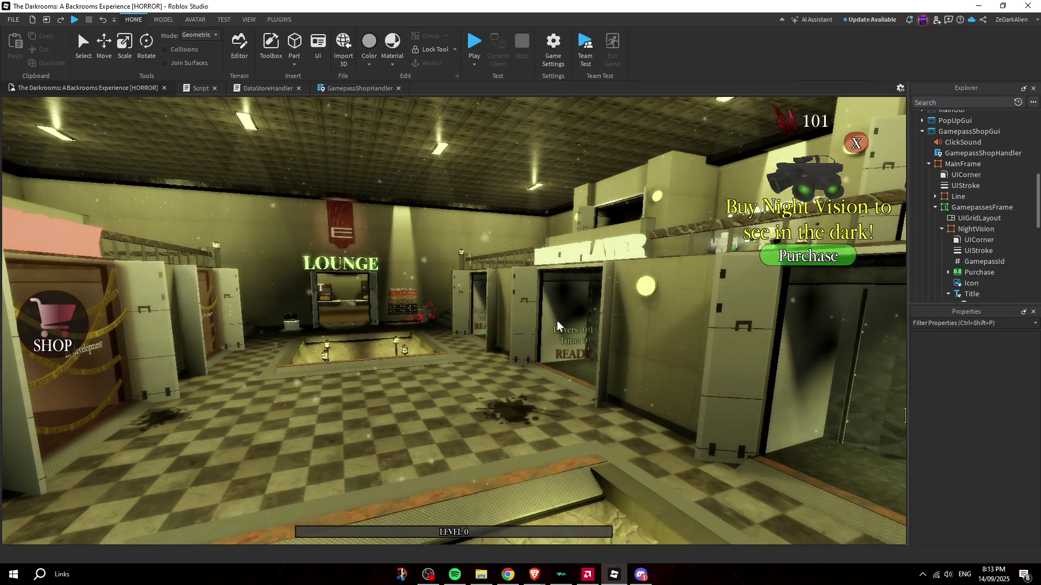
right_click_drag(538, 310, 562, 329)
key("w")
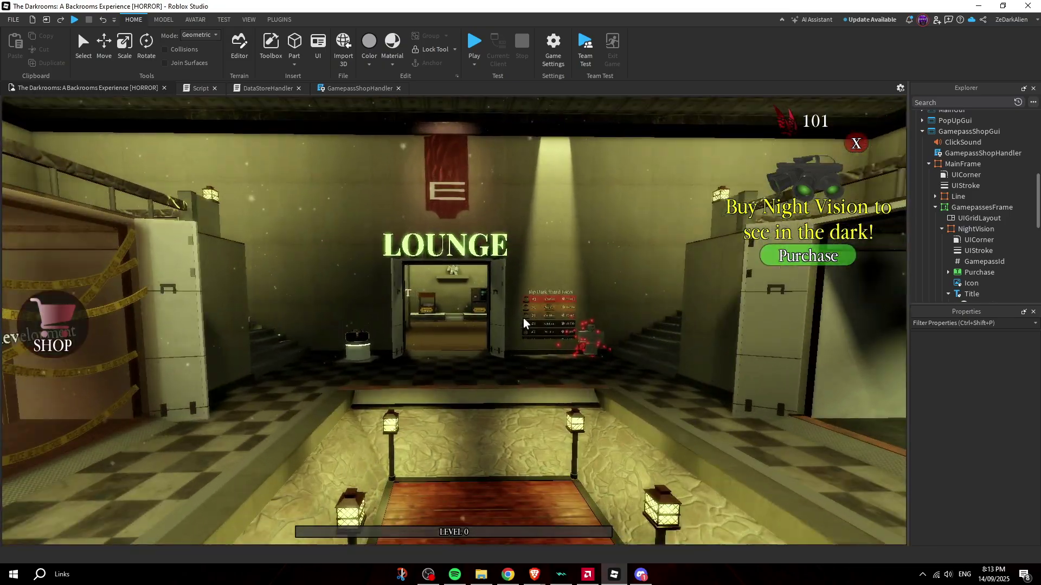
key("w")
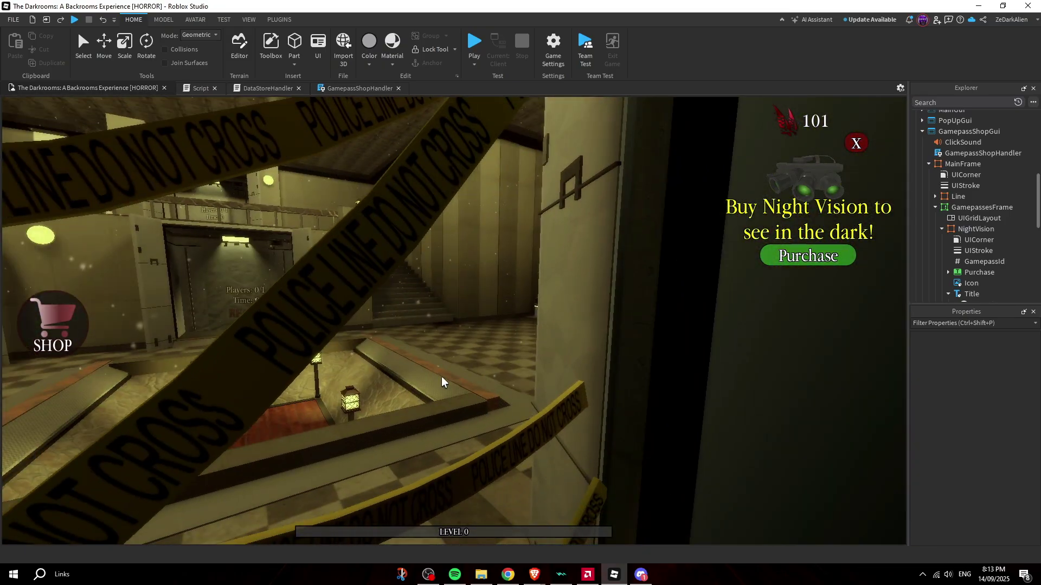